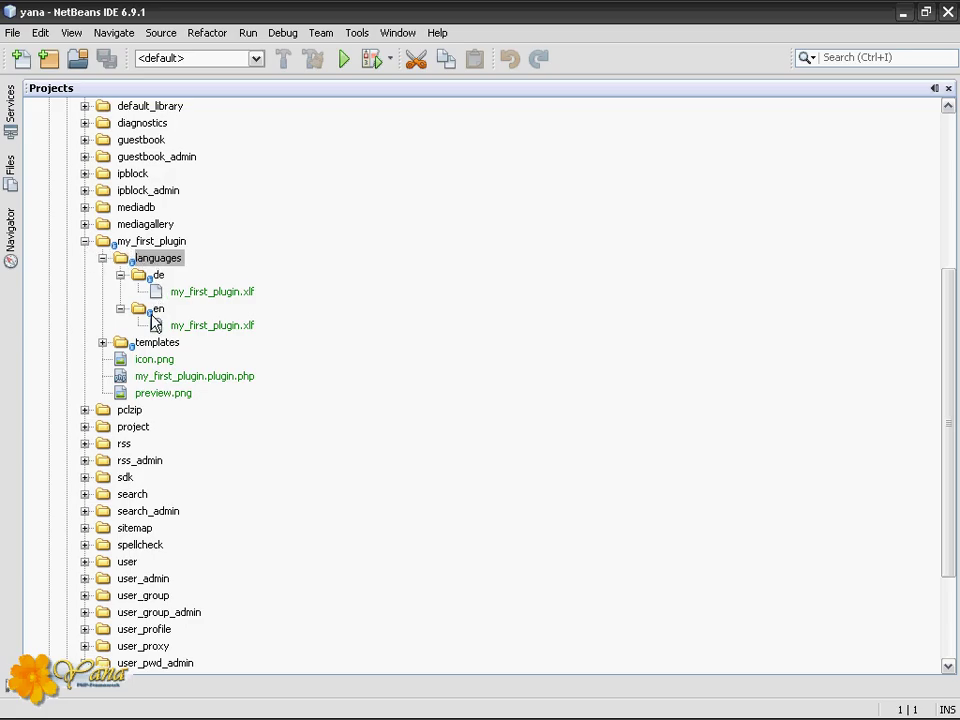
Expand my_first_plugin > languages > de in the Projects tree and open my_first_plugin.xlf.
left_click_drag(243, 276, 214, 275)
left_click_drag(221, 307, 197, 310)
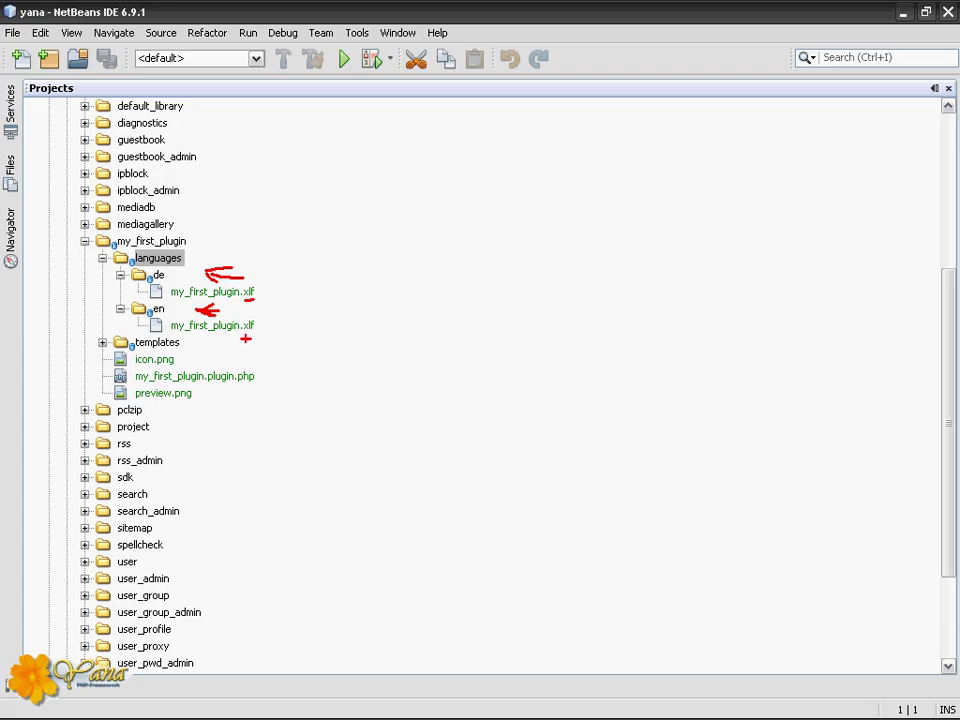
key("Escape")
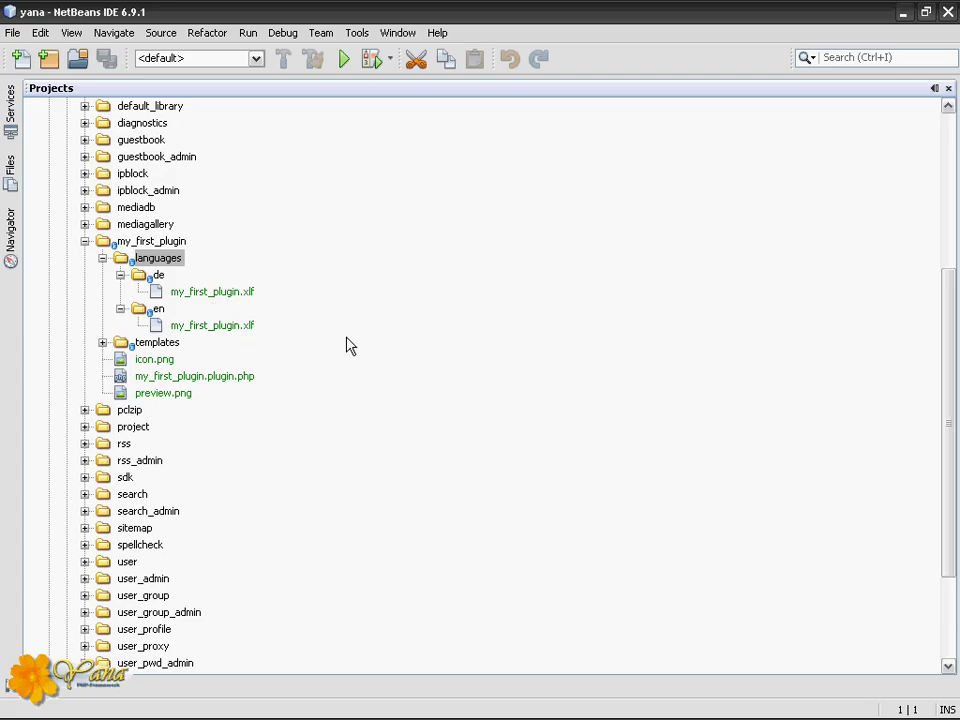
double_click(203, 293)
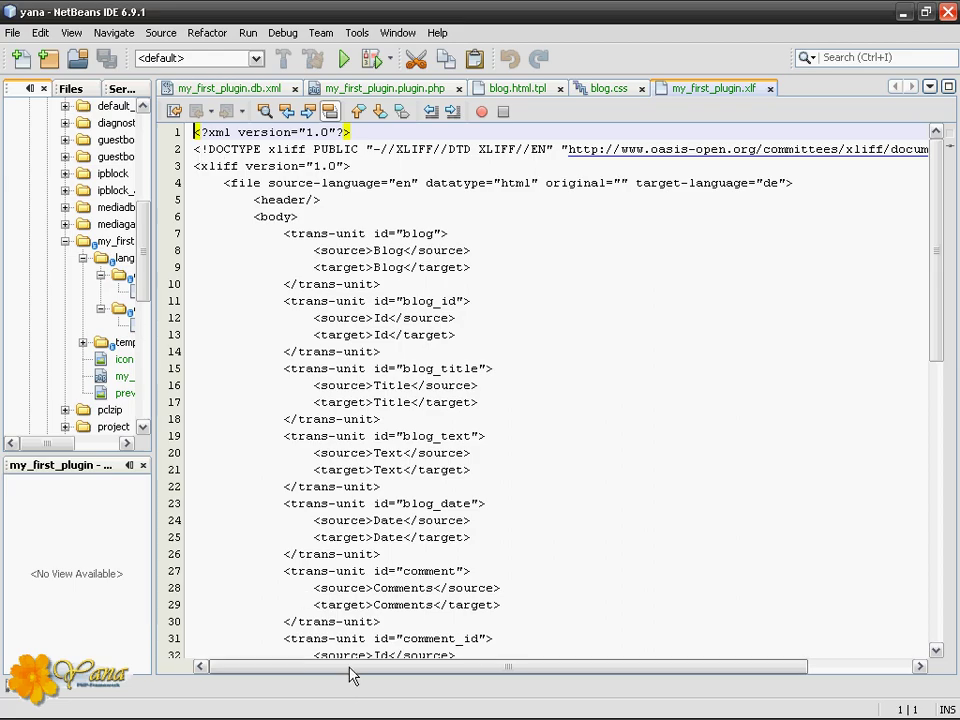
left_click_drag(351, 668, 499, 674)
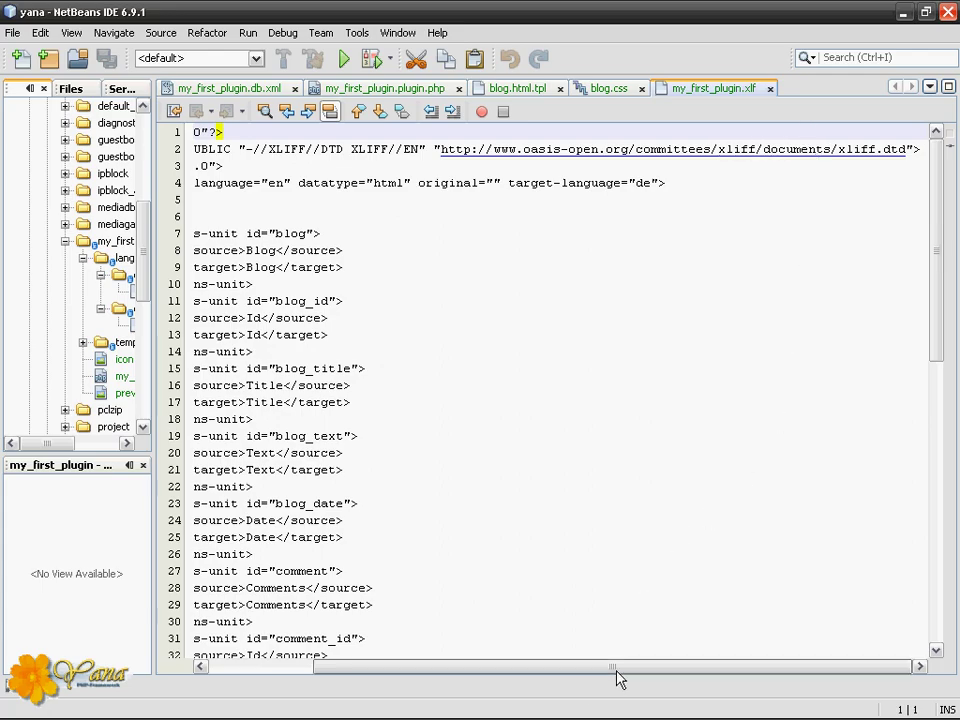
left_click_drag(618, 679, 503, 672)
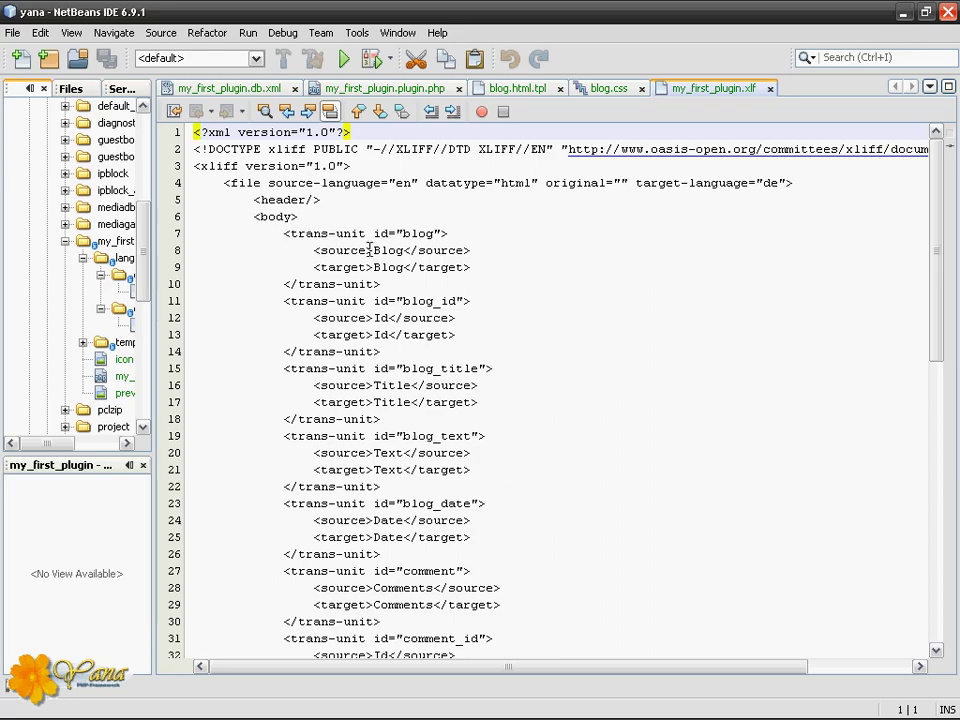
scroll(430, 268, "down", 6)
scroll(439, 268, "down", 5)
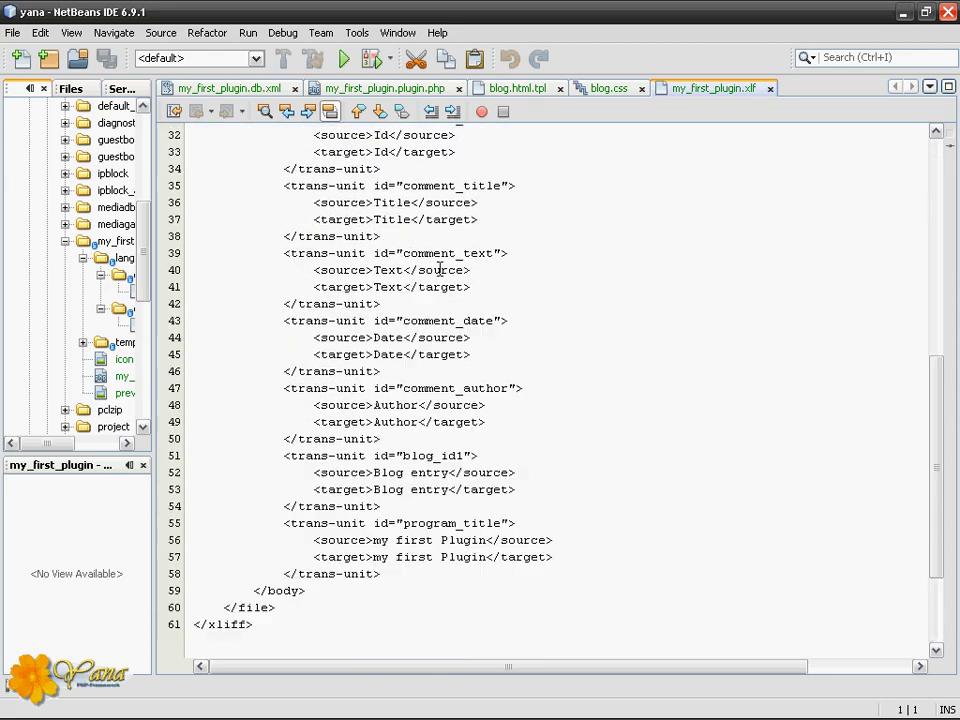
scroll(440, 269, "up", 10)
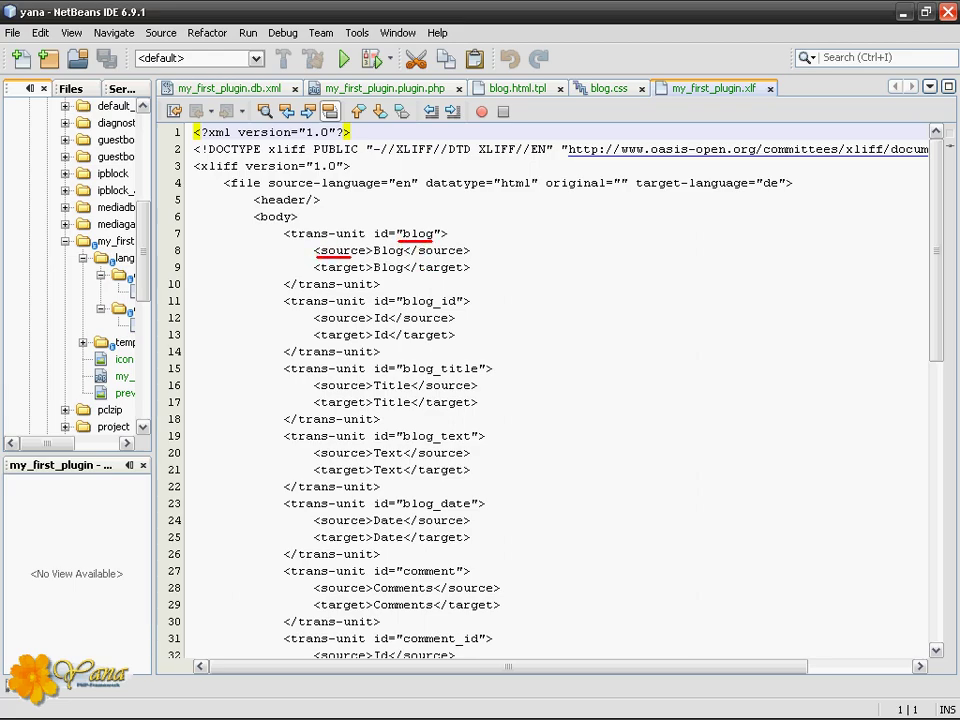
left_click_drag(318, 276, 361, 276)
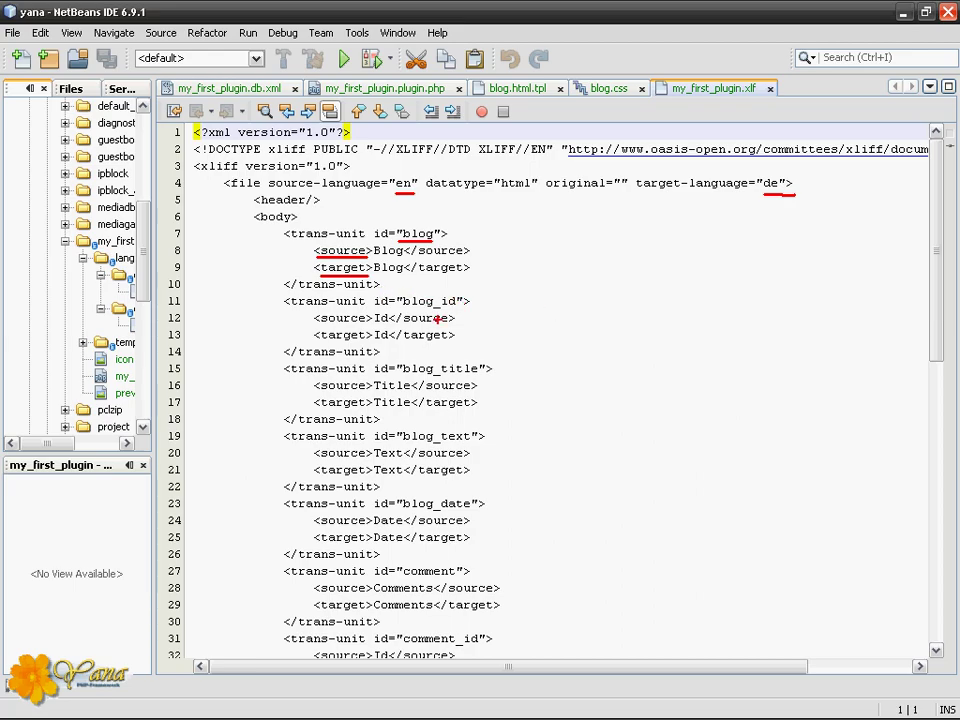
key("Escape")
Duplicate the blog trans-unit as blog2 with source 'My Blog' and target 'Mein Blog'.
left_click(411, 284)
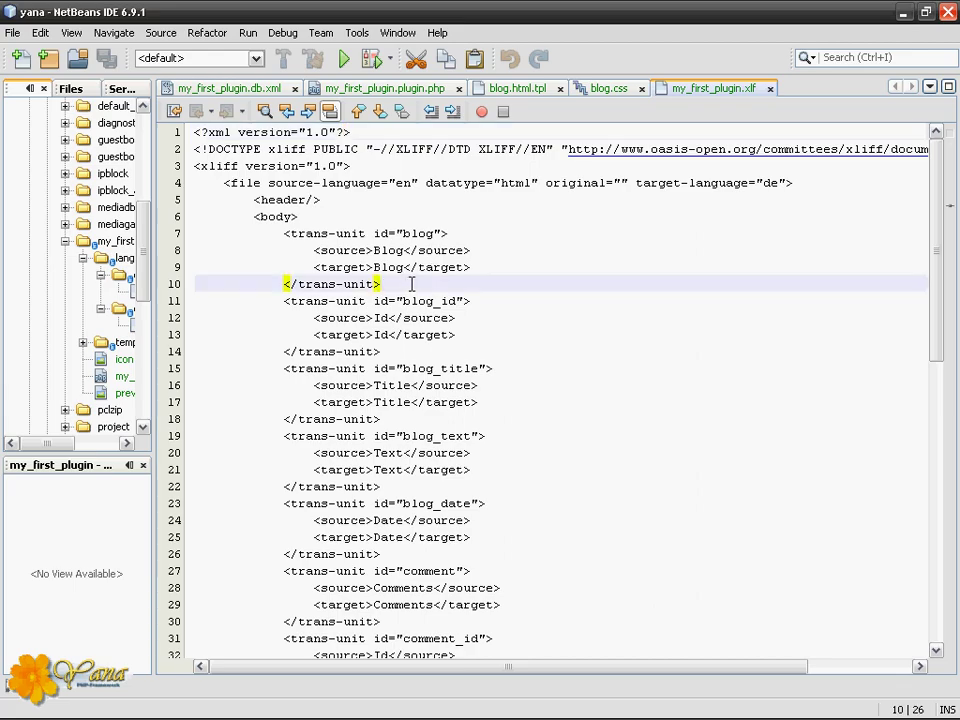
key("shift+Up")
key("shift+Up")
key("shift+Up")
key("shift+Up")
key("ctrl+c")
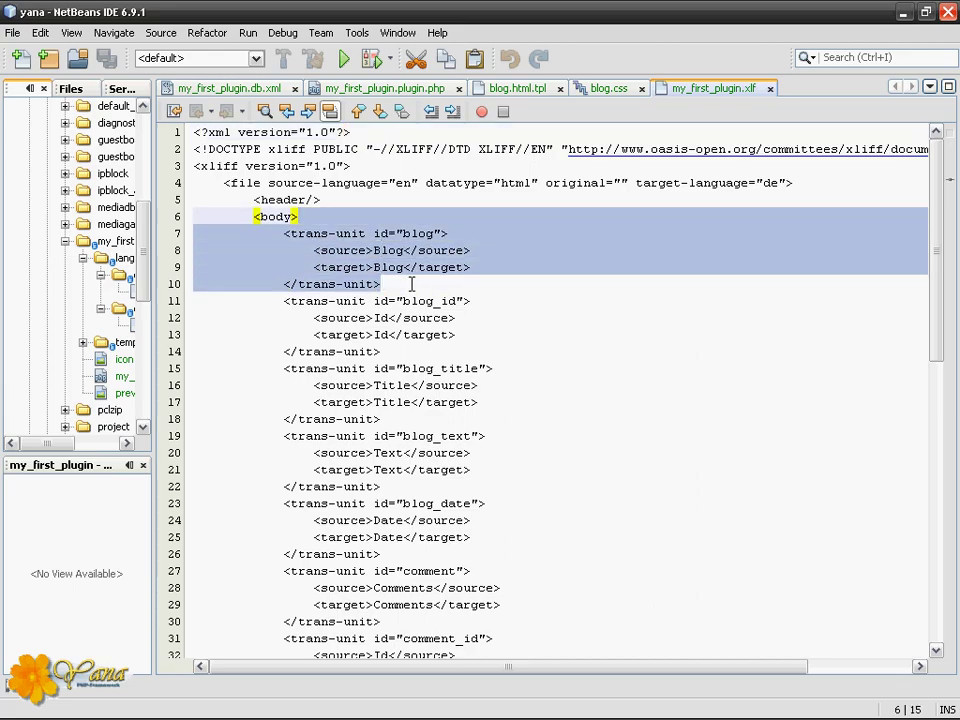
key("shift+Down")
key("shift+Down")
key("shift+Down")
key("shift+Down")
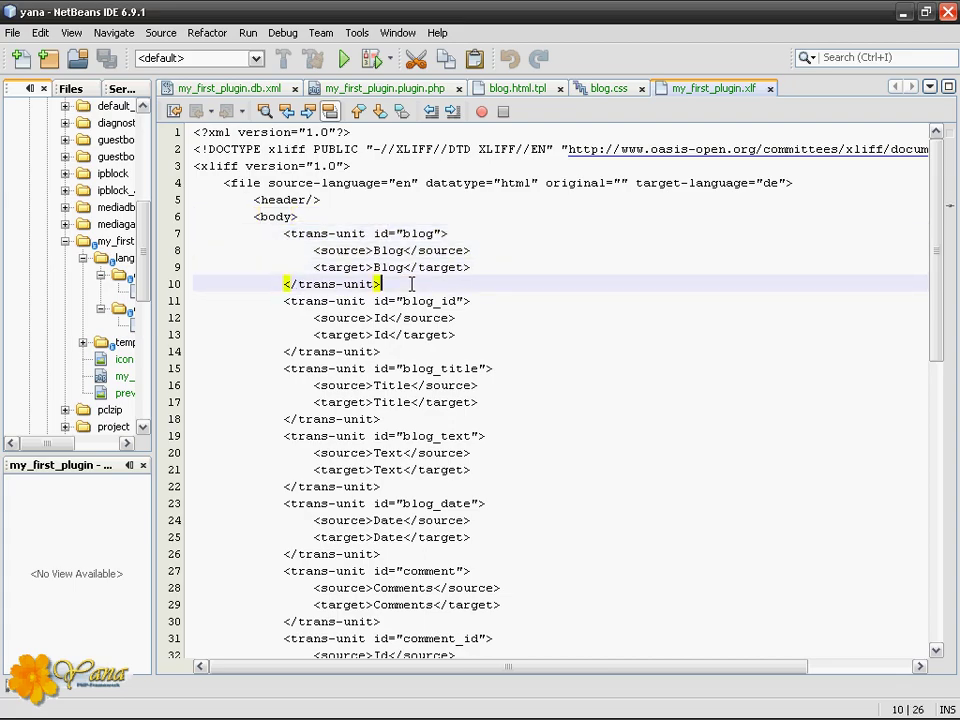
key("ctrl+v")
double_click(418, 301)
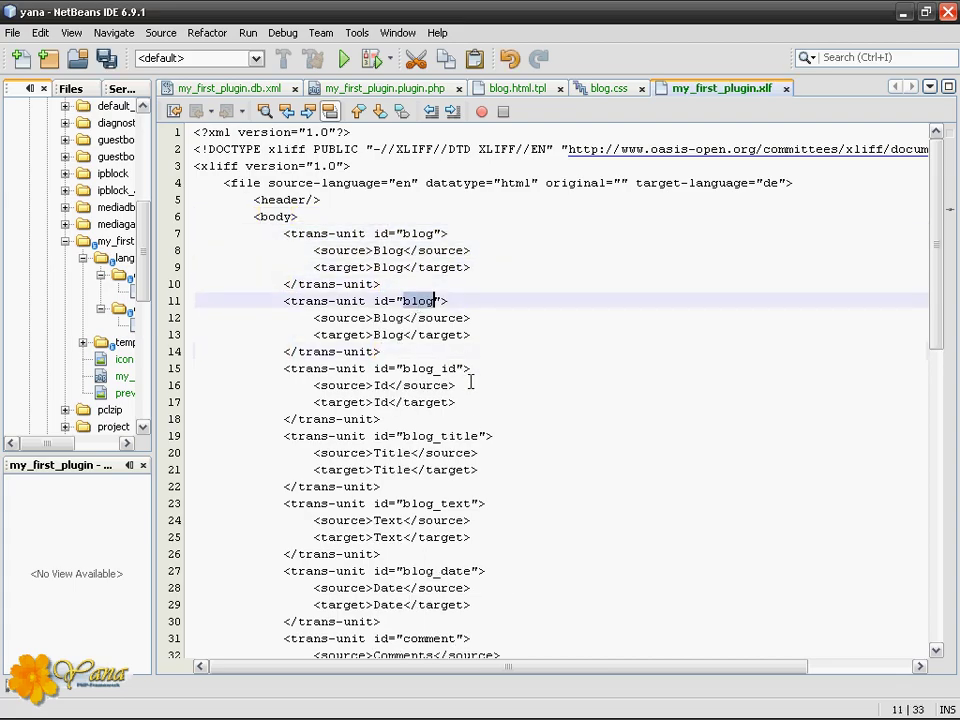
type("blog2")
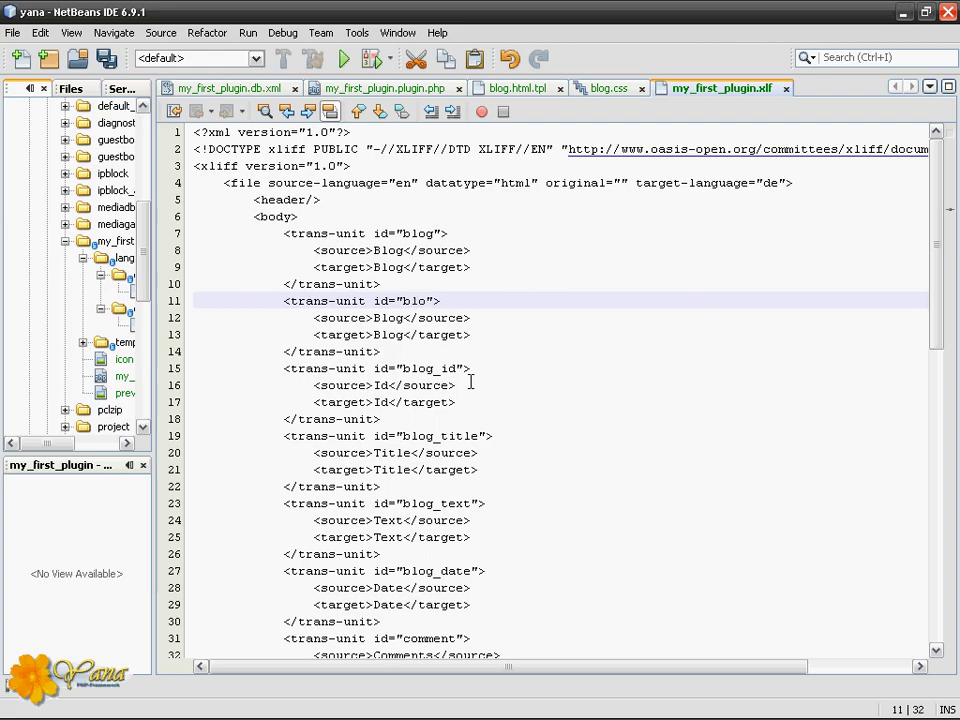
left_click(375, 318)
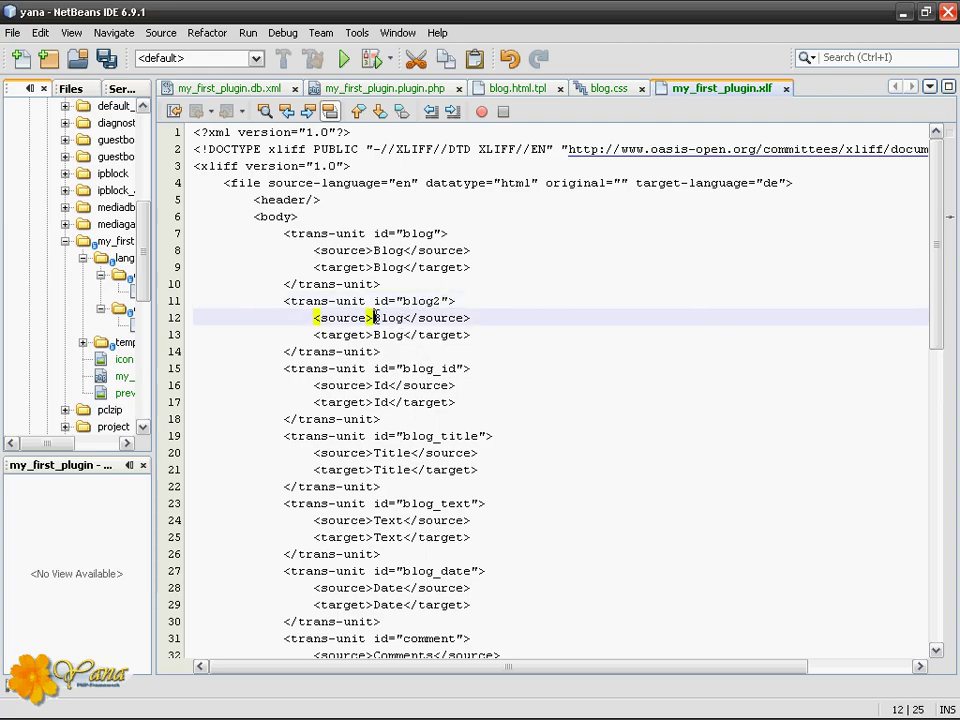
type("My")
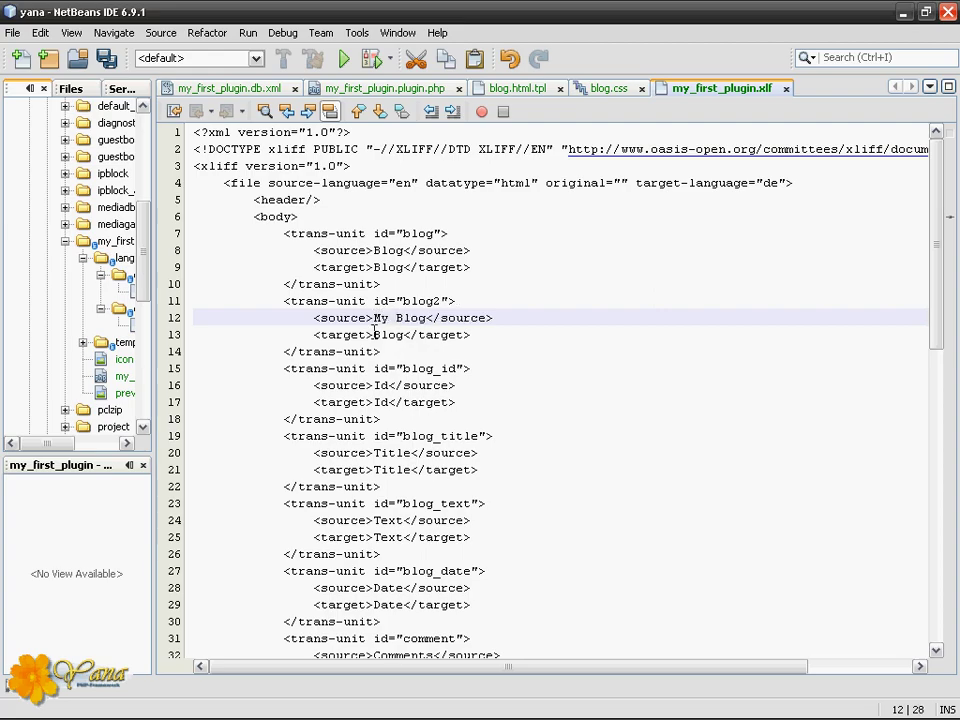
left_click(374, 334)
type("Mein")
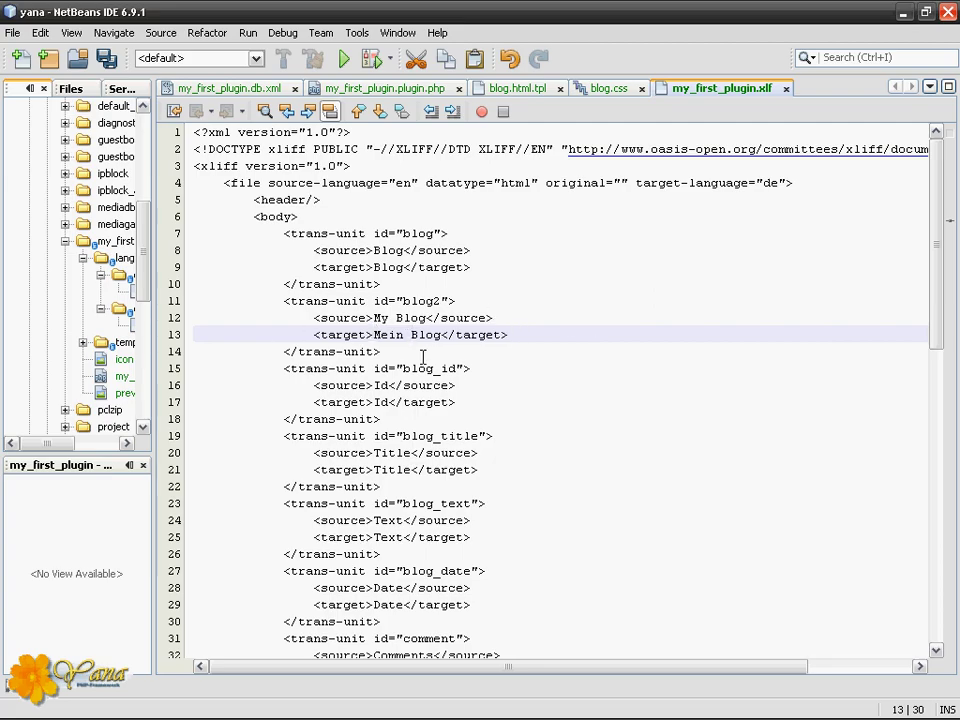
Delete the blog2 trans-unit again and save my_first_plugin.xlf.
left_click_drag(454, 351, 393, 284)
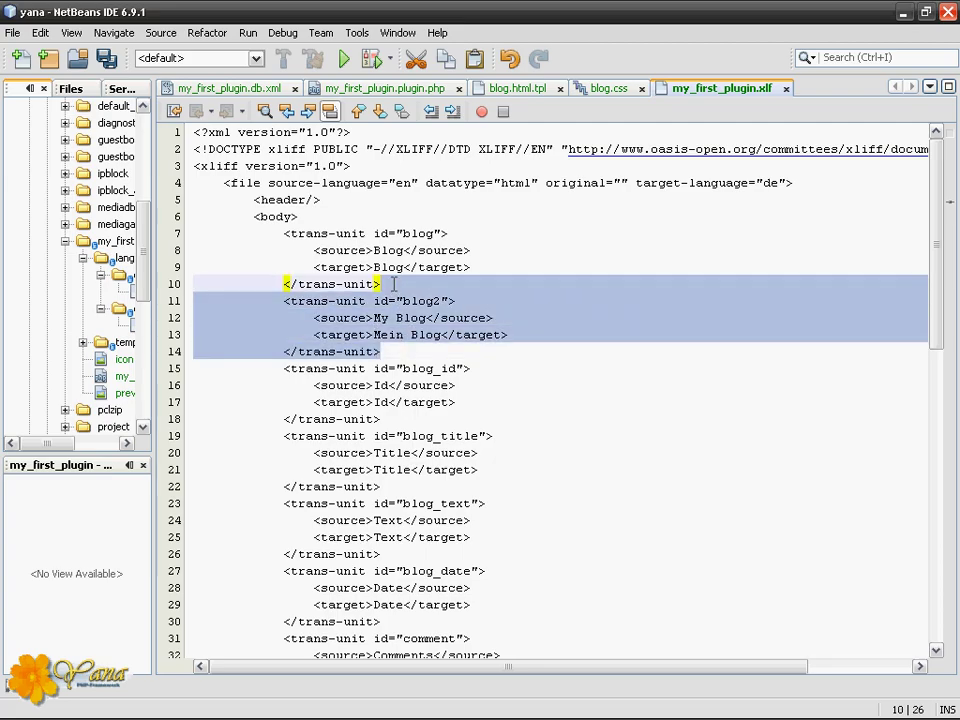
key("Delete")
scroll(443, 292, "down", 8)
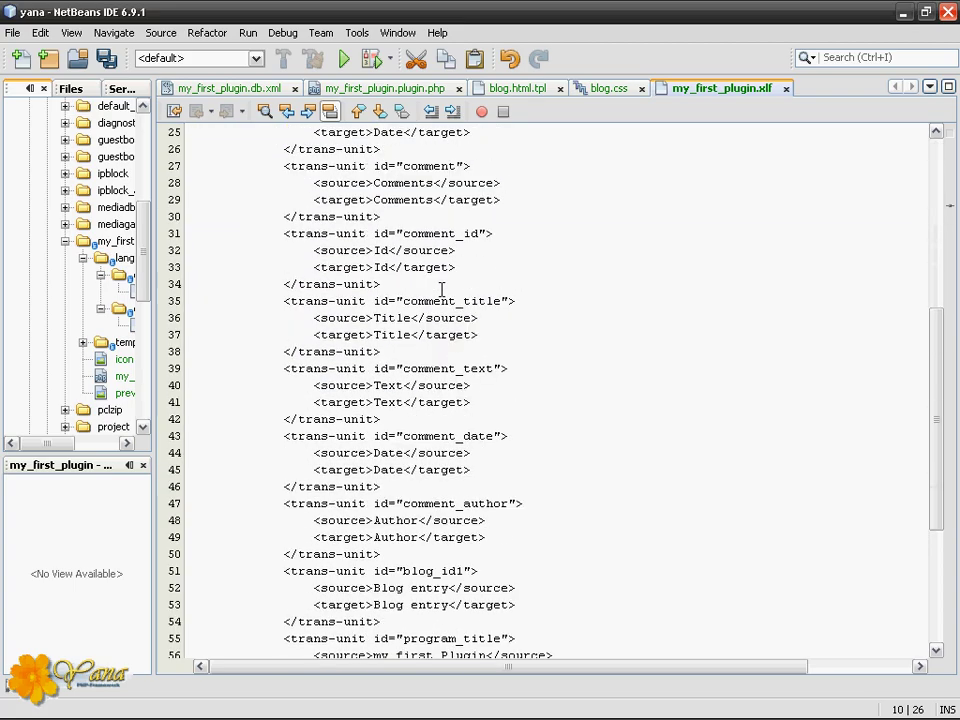
scroll(441, 290, "down", 6)
scroll(452, 287, "up", 12)
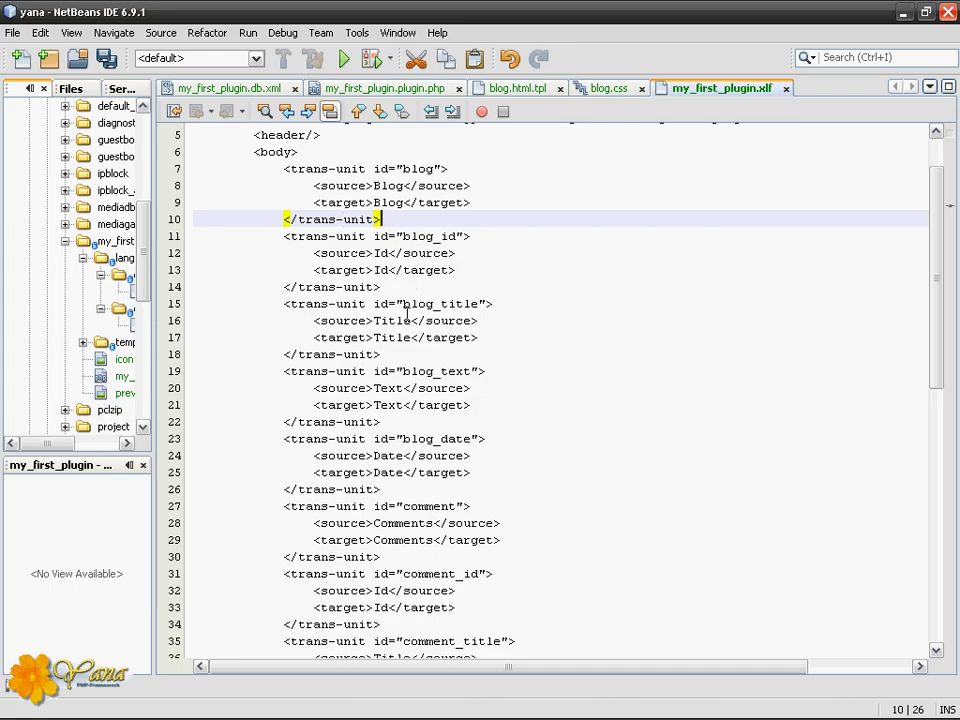
key("ctrl+s")
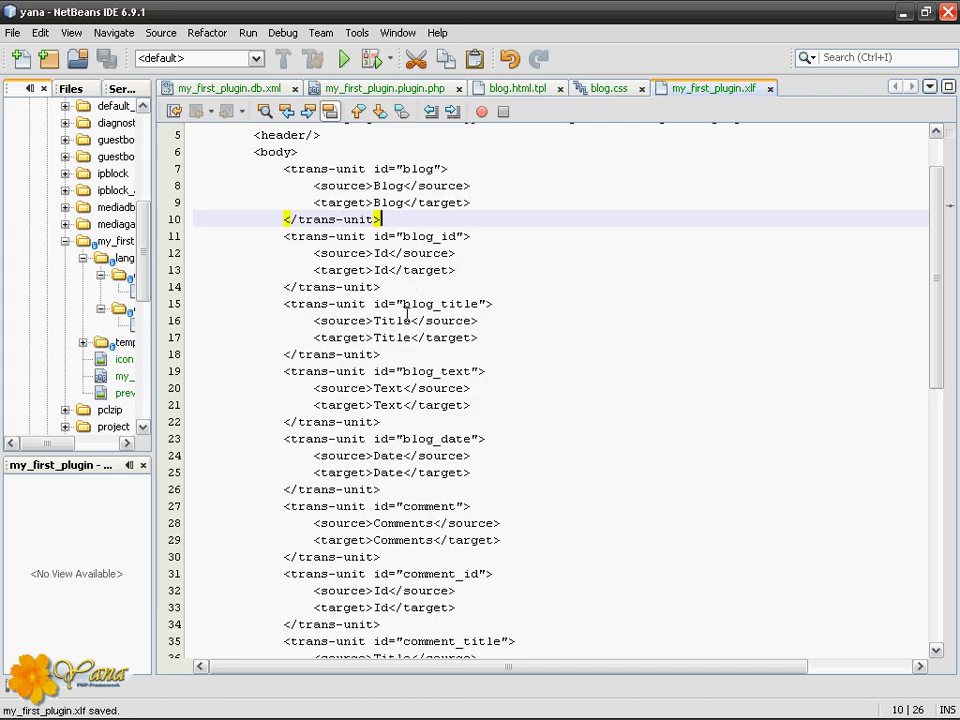
scroll(407, 320, "up", 2)
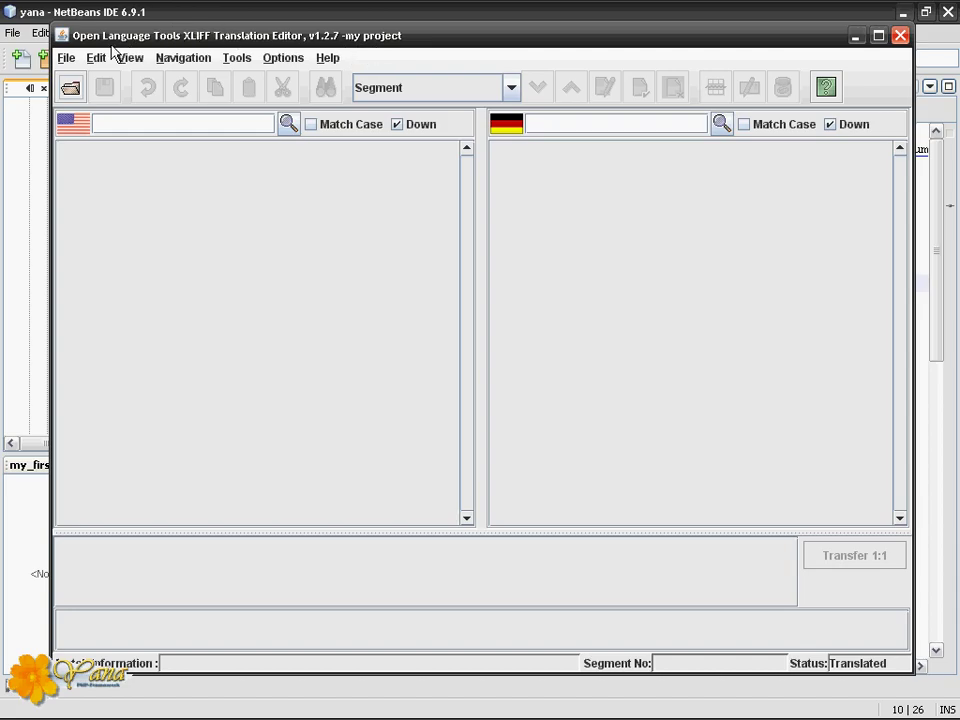
Create the translation project 'my project' from English (United States) to German.
left_click(65, 58)
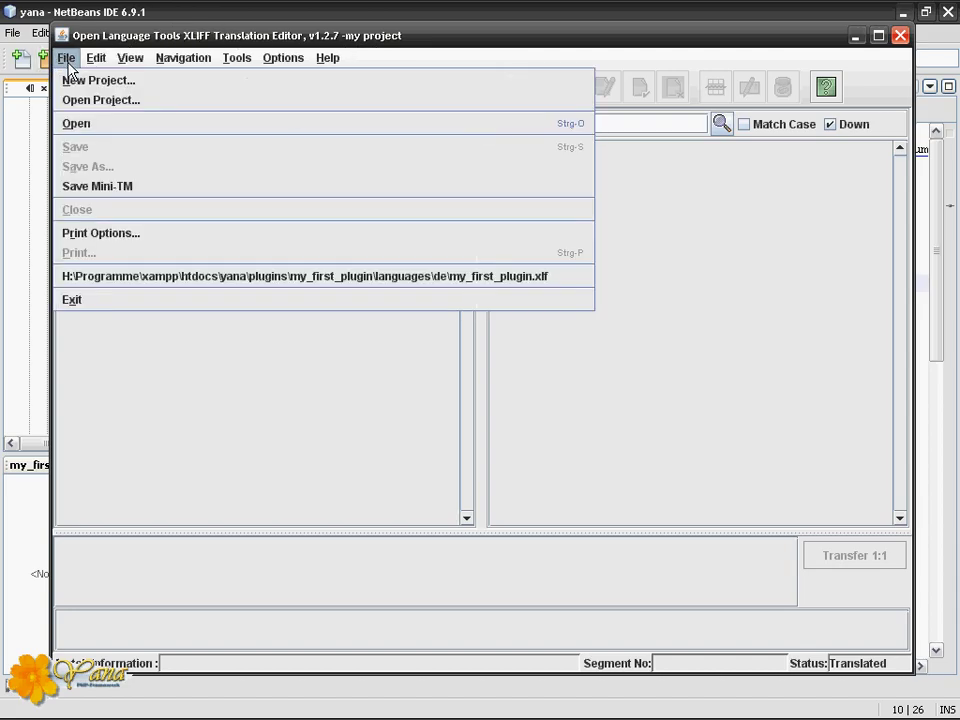
left_click(73, 85)
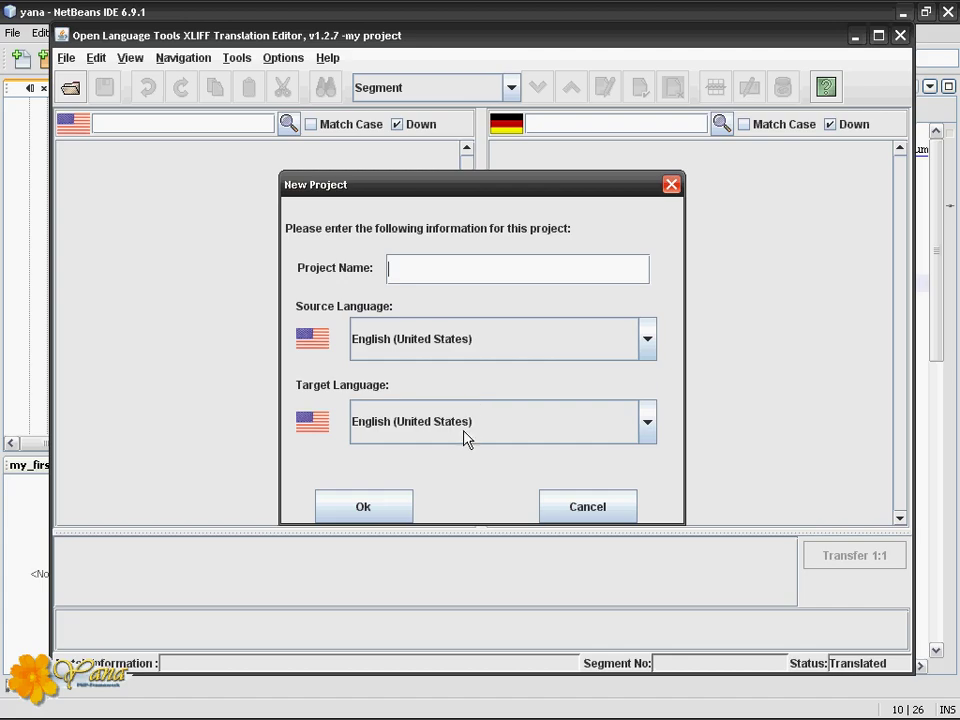
left_click(647, 424)
left_click_drag(645, 488, 647, 502)
left_click(484, 498)
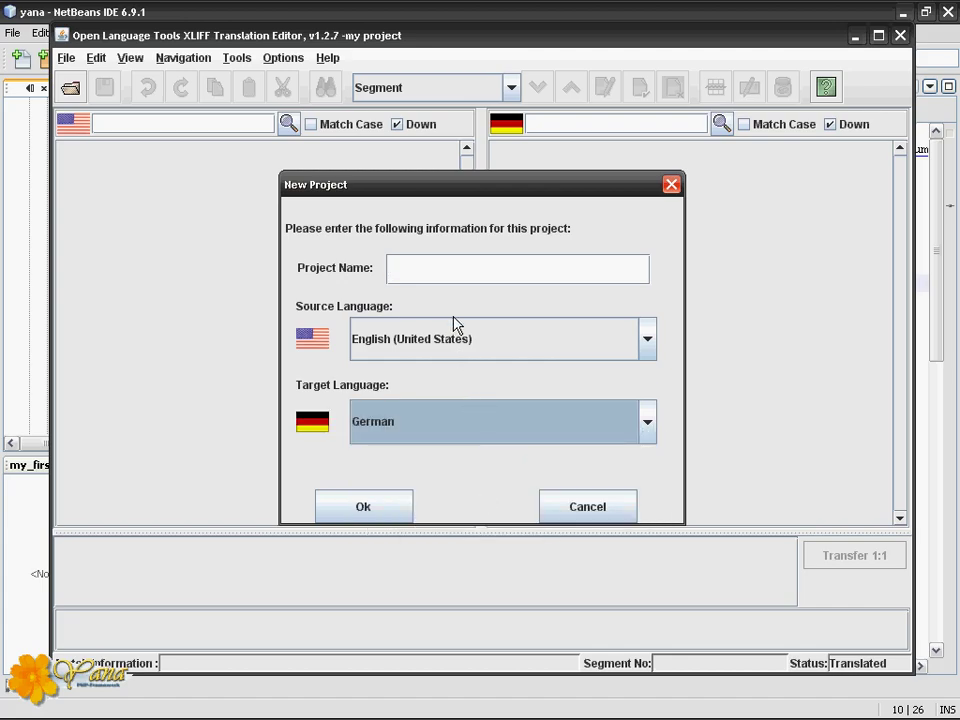
left_click(412, 264)
type("my project")
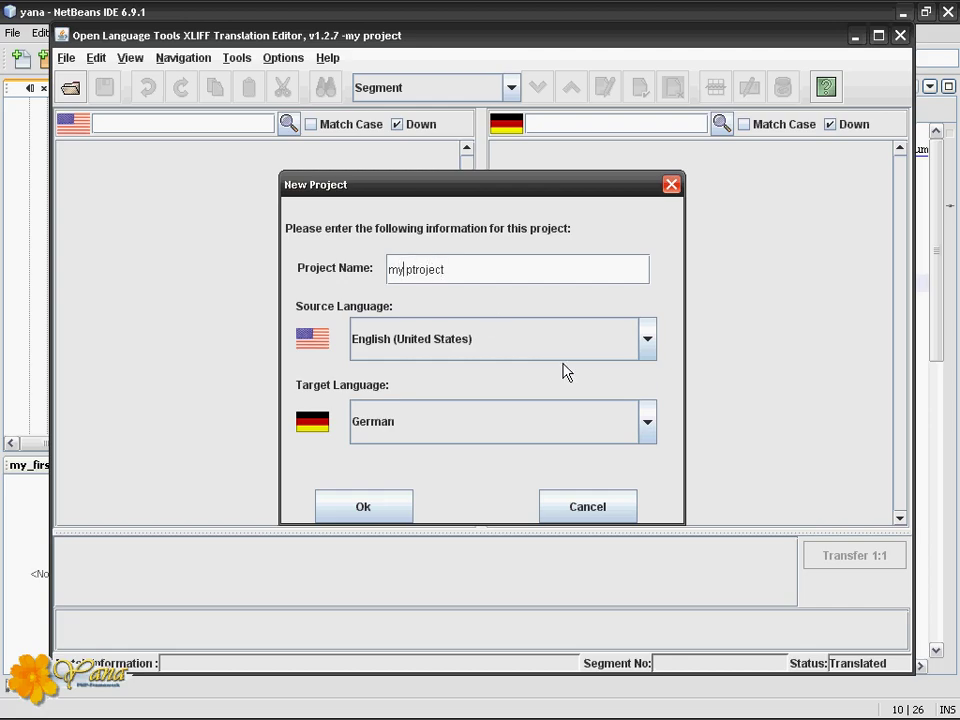
left_click(340, 507)
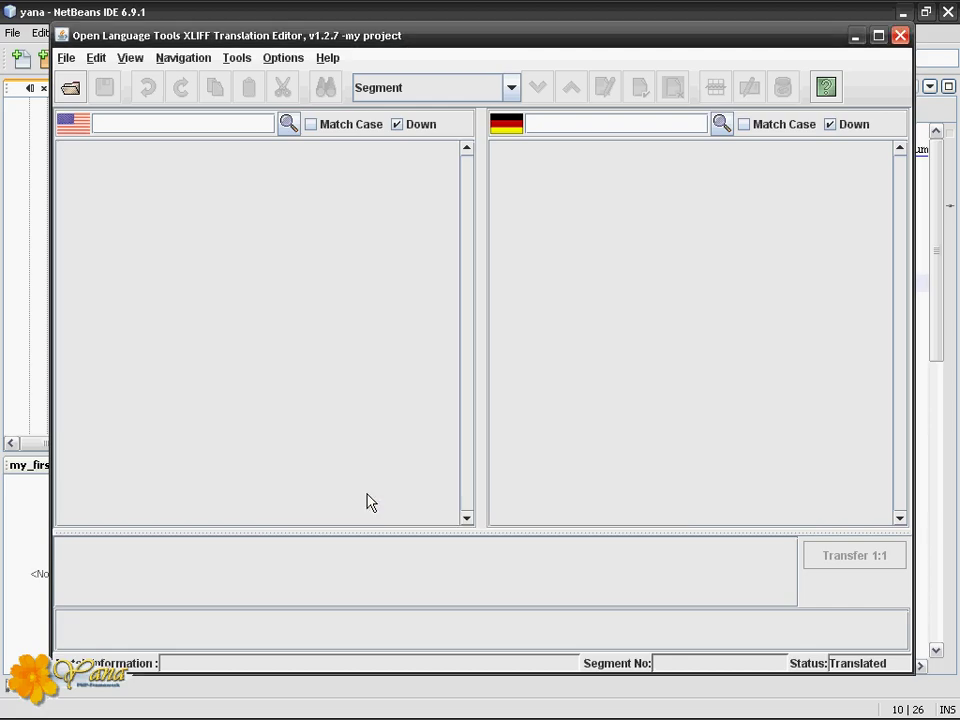
Open languages/de/my_first_plugin.xlf with the XLIFF file type filter, listing its 13 segments.
left_click(74, 93)
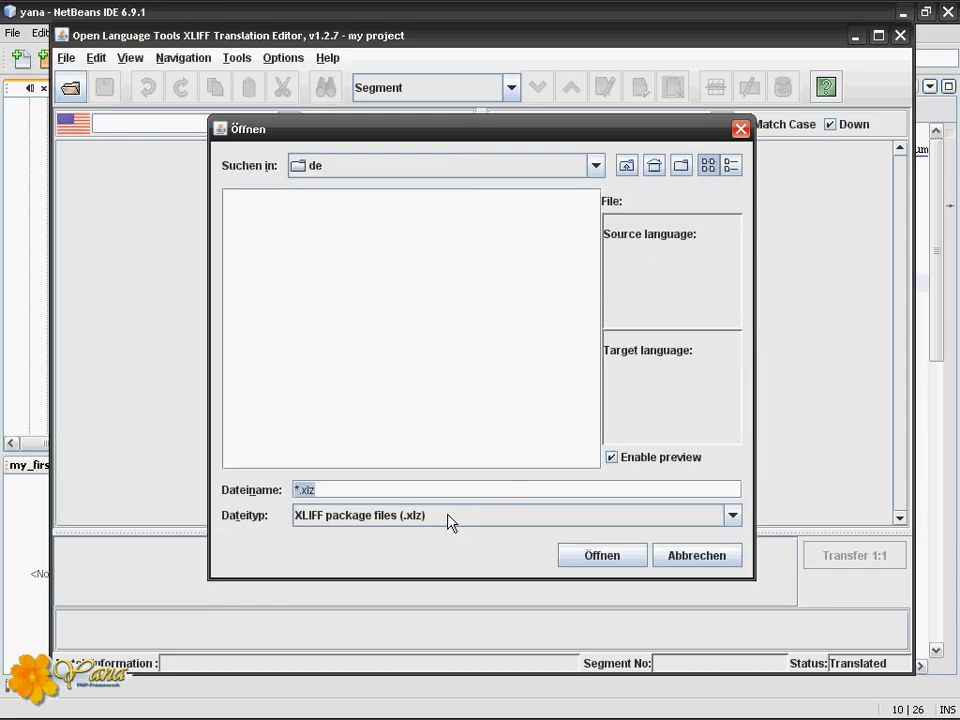
left_click(448, 519)
left_click(435, 538)
left_click(595, 165)
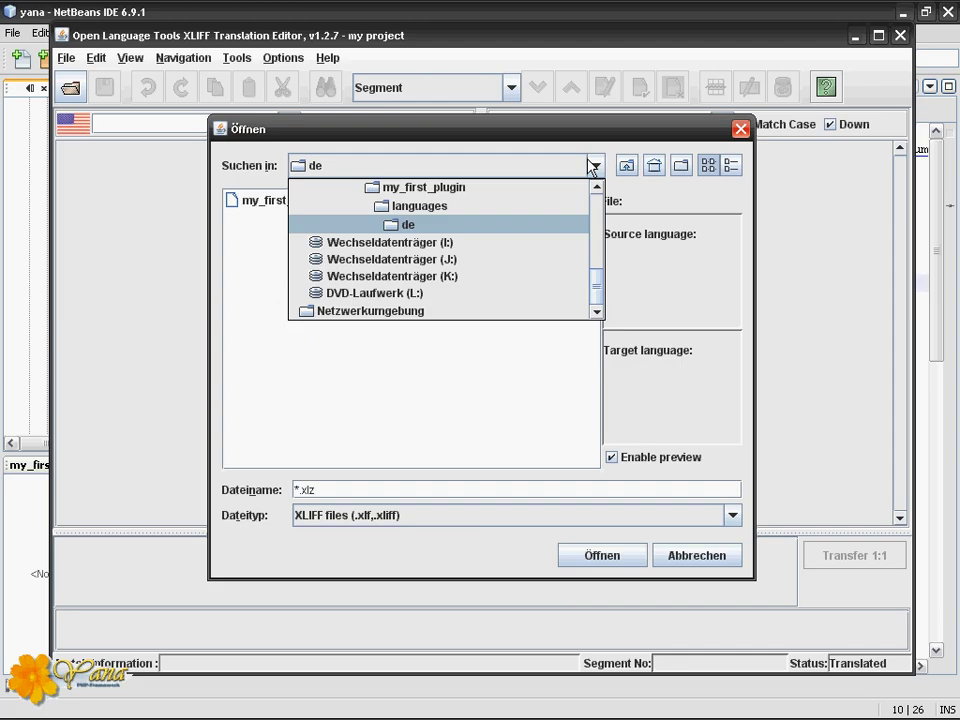
scroll(558, 238, "up", 1)
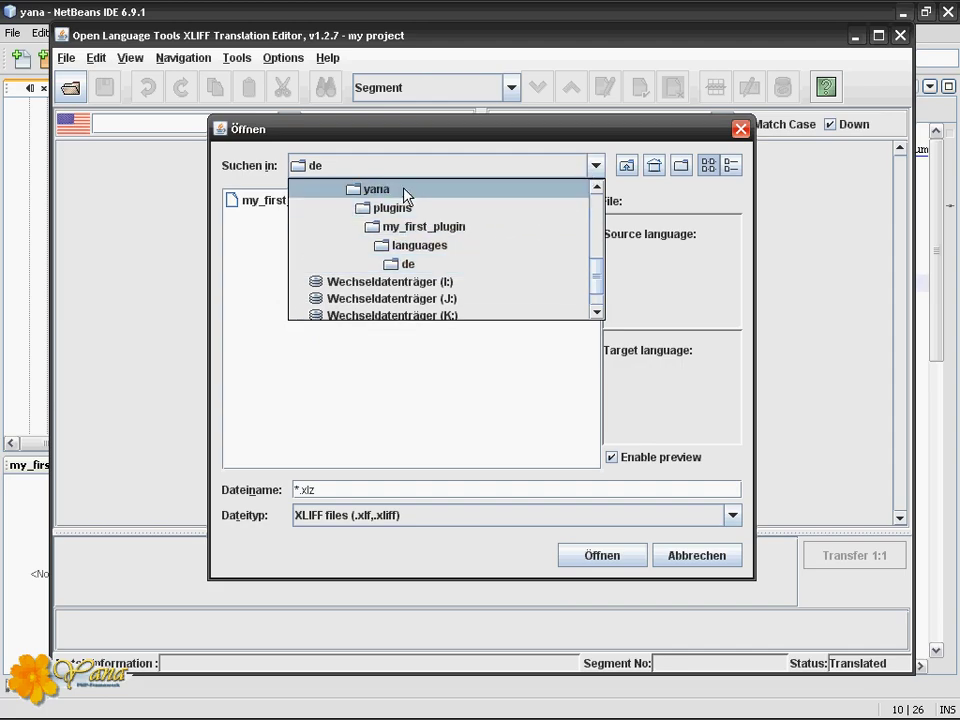
left_click(465, 246)
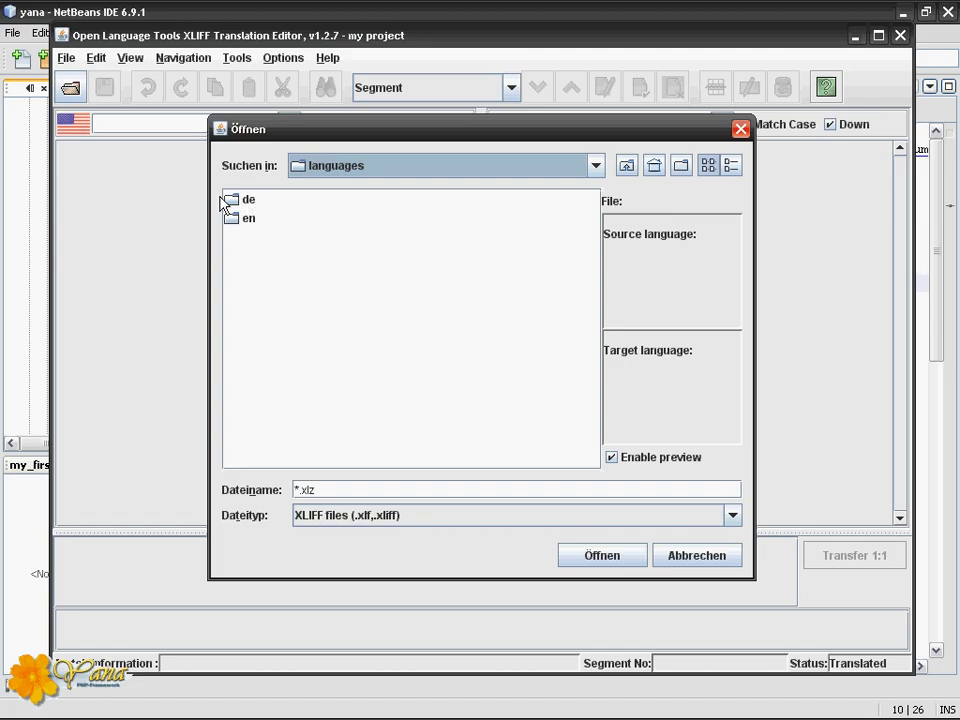
double_click(247, 201)
double_click(266, 201)
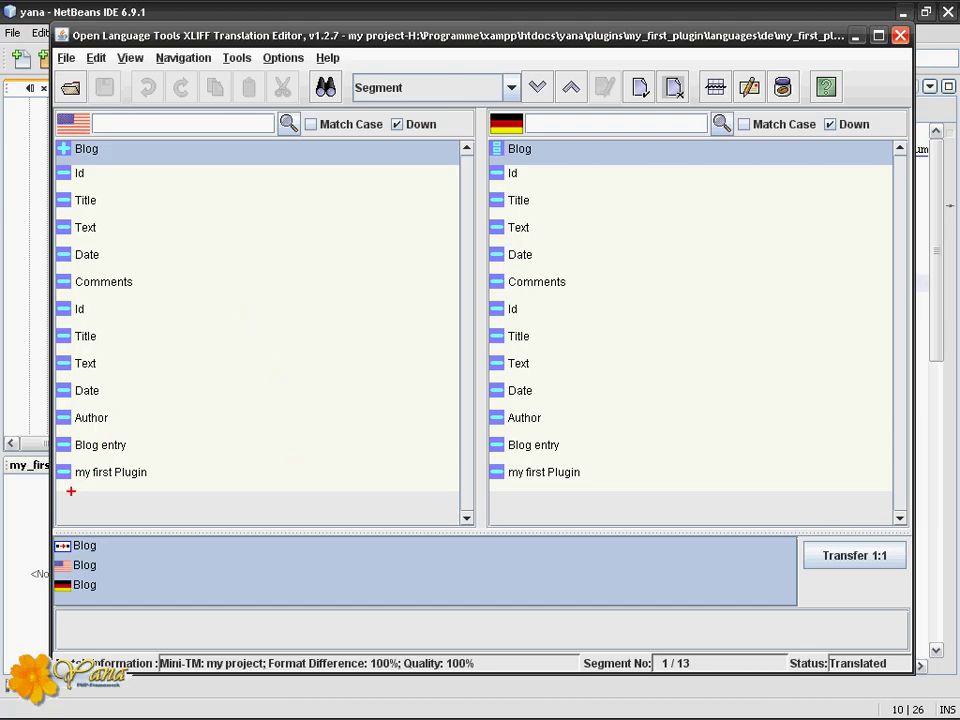
mouse_move(64, 494)
left_mouse_down()
mouse_move(450, 498)
mouse_move(446, 155)
mouse_move(64, 152)
left_mouse_up()
left_click_drag(490, 142, 875, 150)
mouse_move(492, 143)
left_mouse_down()
mouse_move(494, 447)
mouse_move(655, 507)
mouse_move(910, 500)
left_mouse_up()
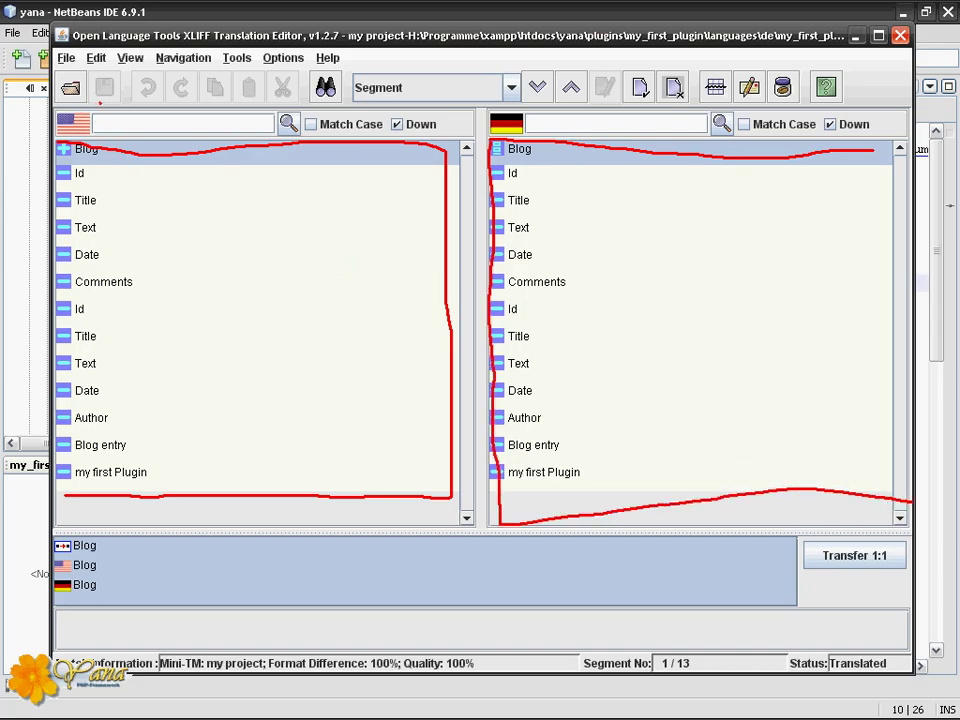
mouse_move(100, 101)
left_mouse_down()
mouse_move(118, 138)
mouse_move(122, 88)
left_mouse_up()
mouse_move(476, 128)
left_mouse_down()
mouse_move(540, 101)
mouse_move(496, 141)
left_mouse_up()
key("Escape")
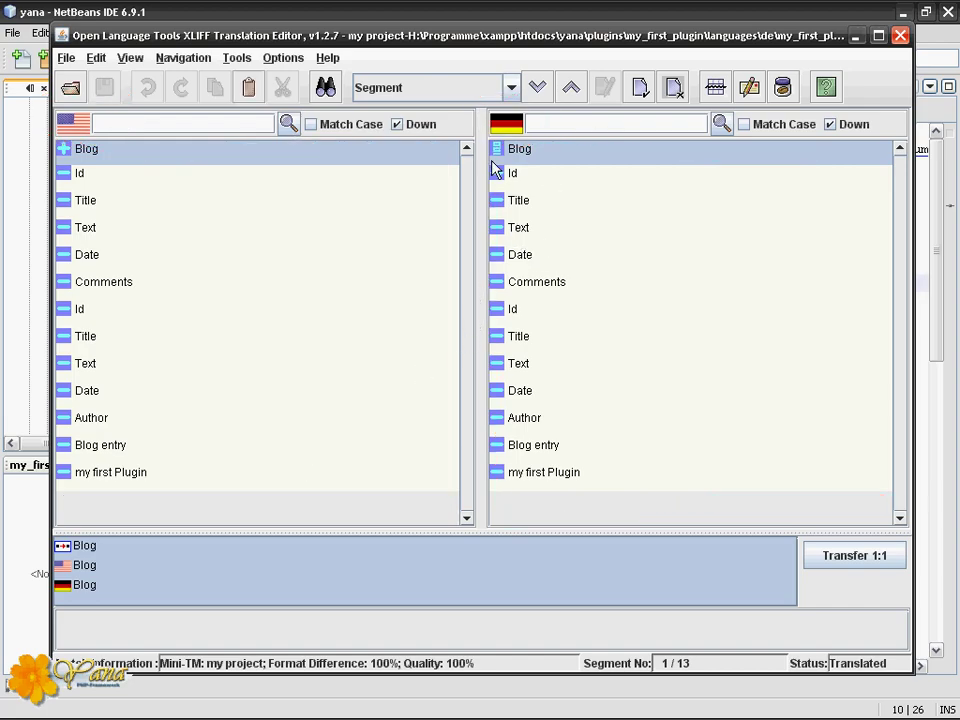
Change the German Blog target to 'Mein Blog' and commit it.
left_click(555, 150)
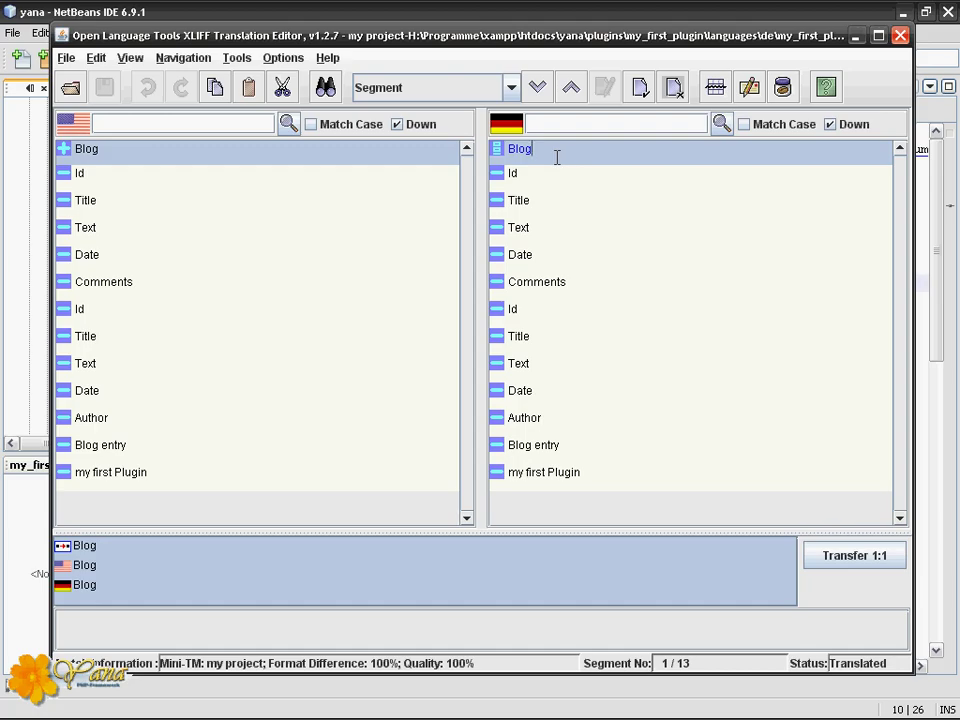
key("Home")
type("Mei")
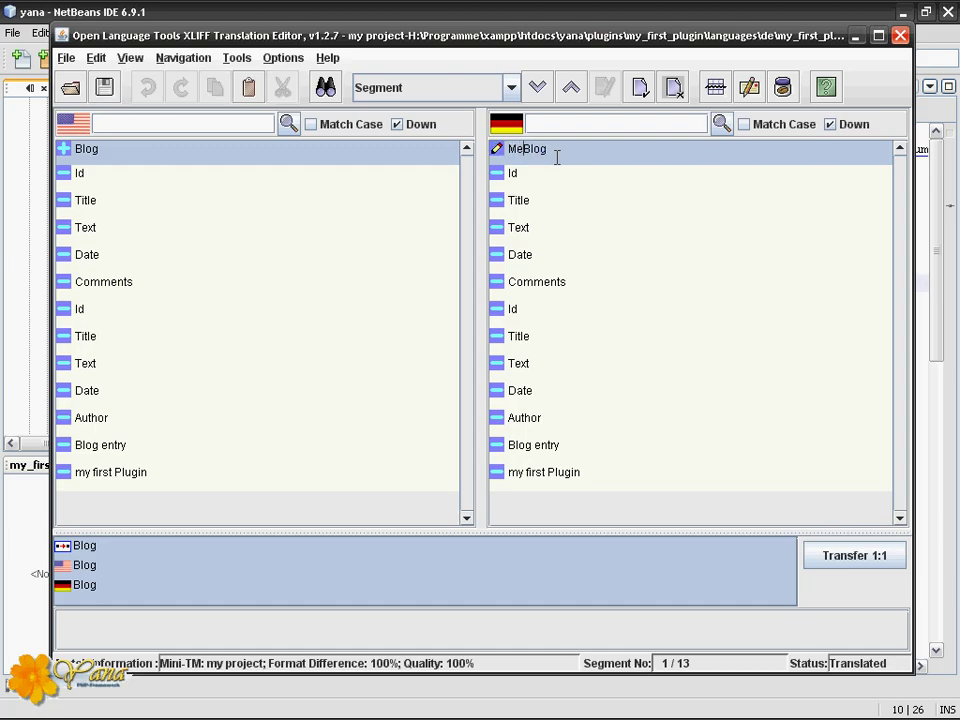
type("n")
key("Return")
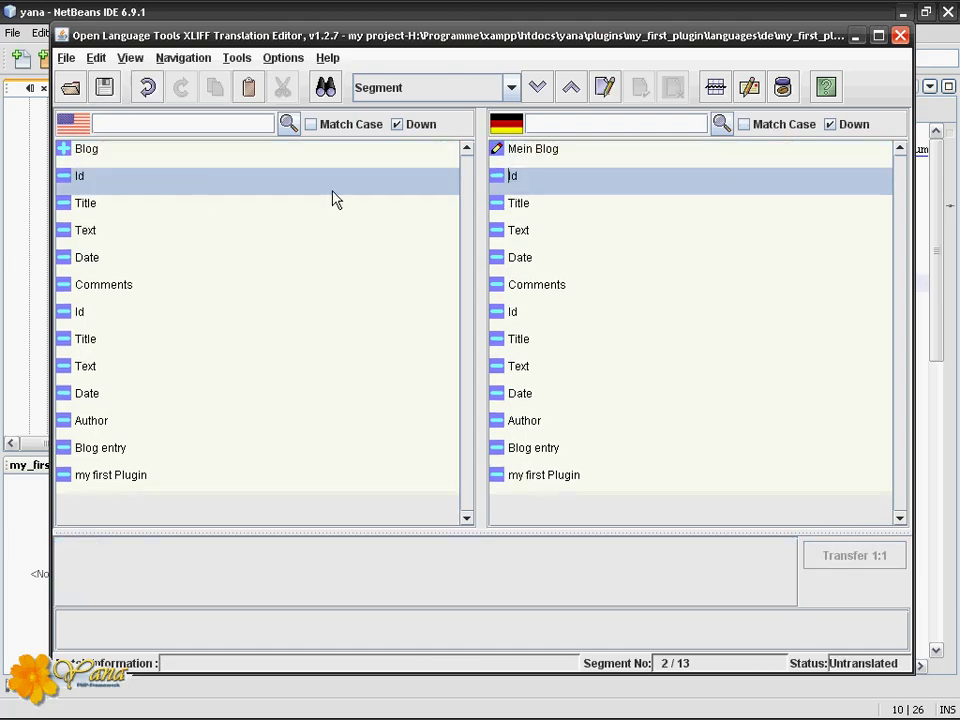
Mark the Id, Titel and Text segments as Translated.
right_click(517, 177)
mouse_move(671, 195)
left_click(761, 197)
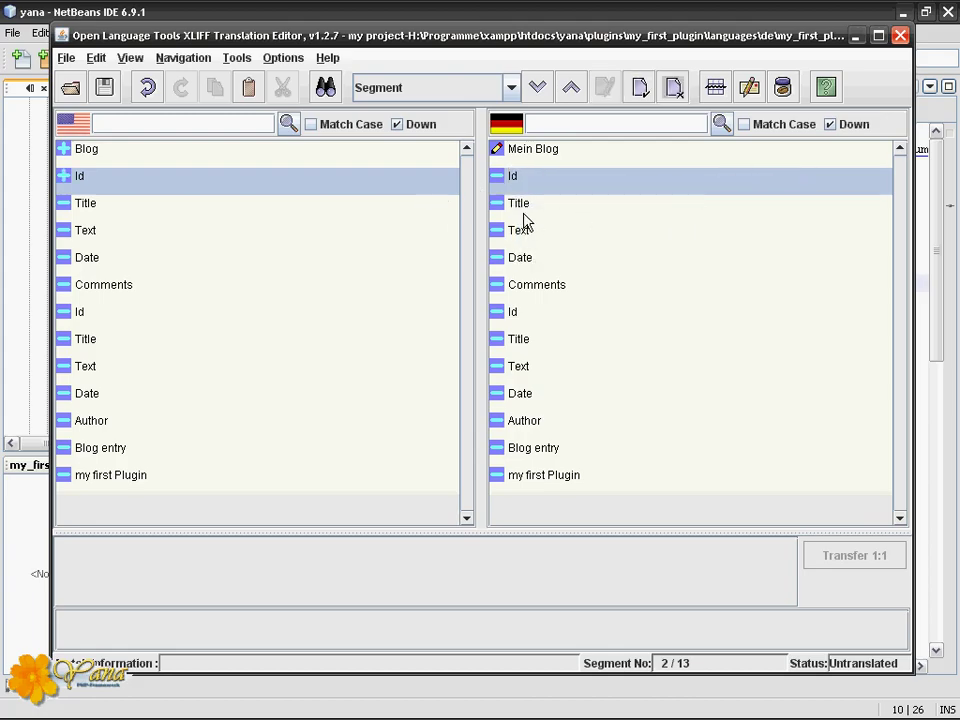
left_click(524, 203)
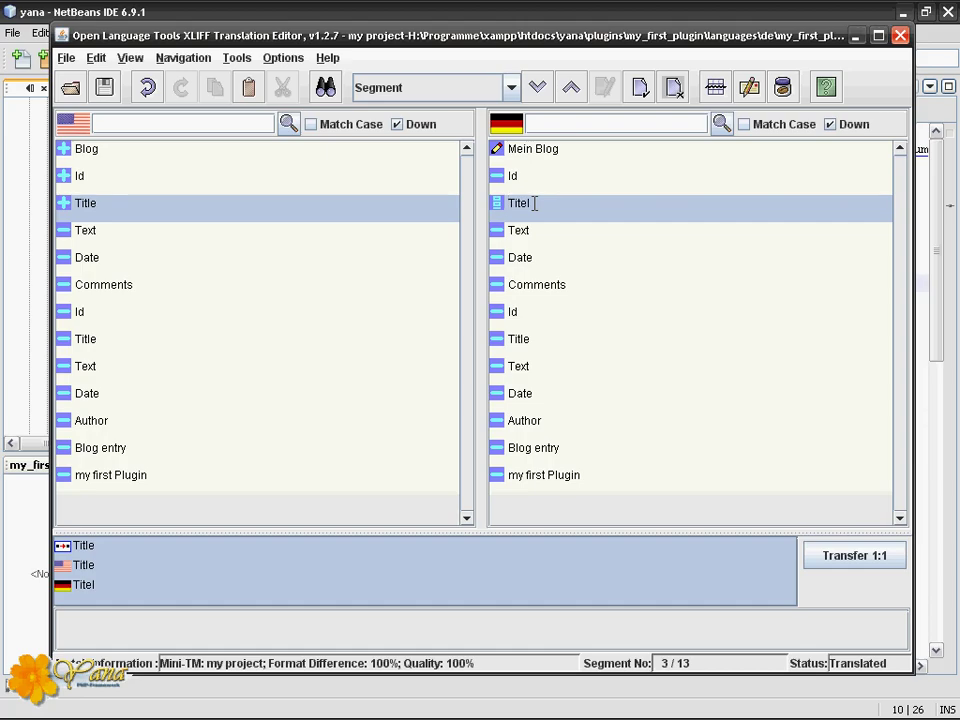
right_click(535, 203)
mouse_move(574, 216)
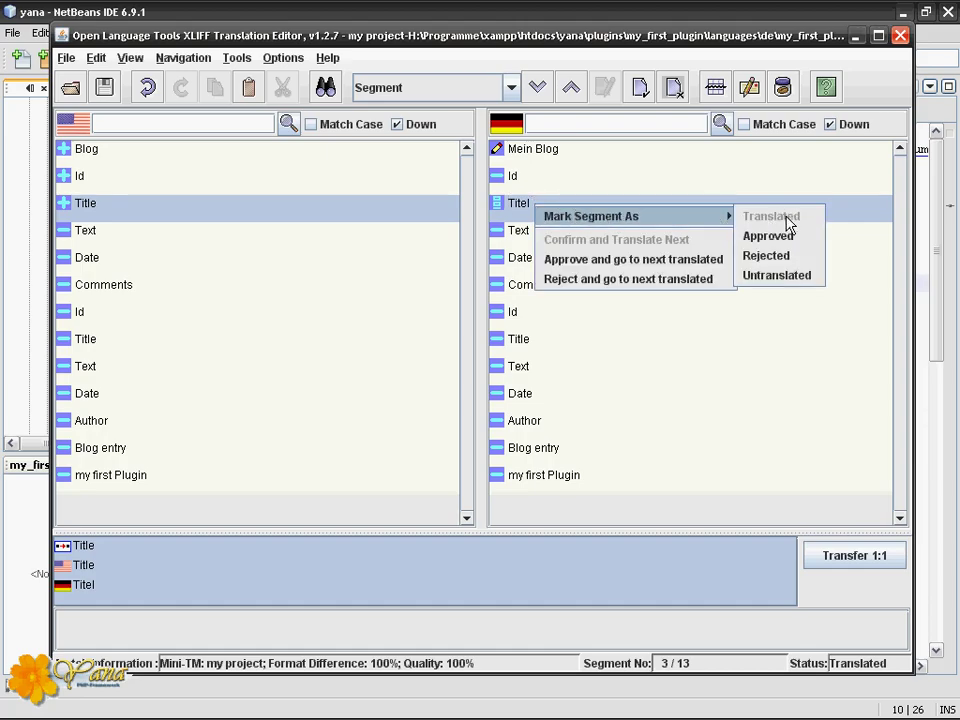
left_click(503, 228)
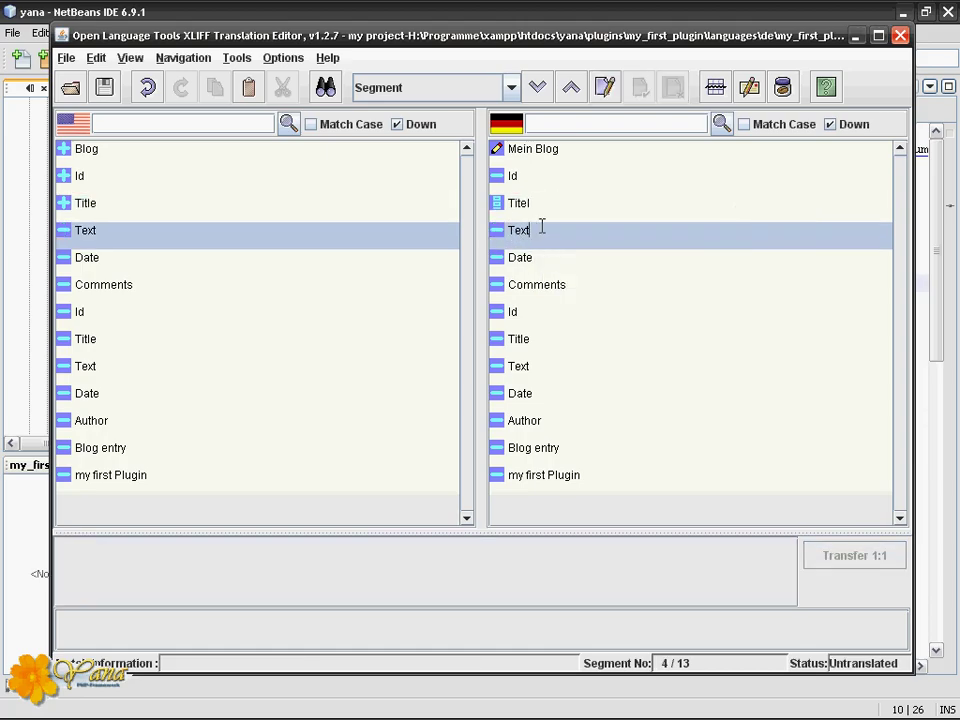
right_click(537, 235)
mouse_move(574, 244)
left_click(795, 244)
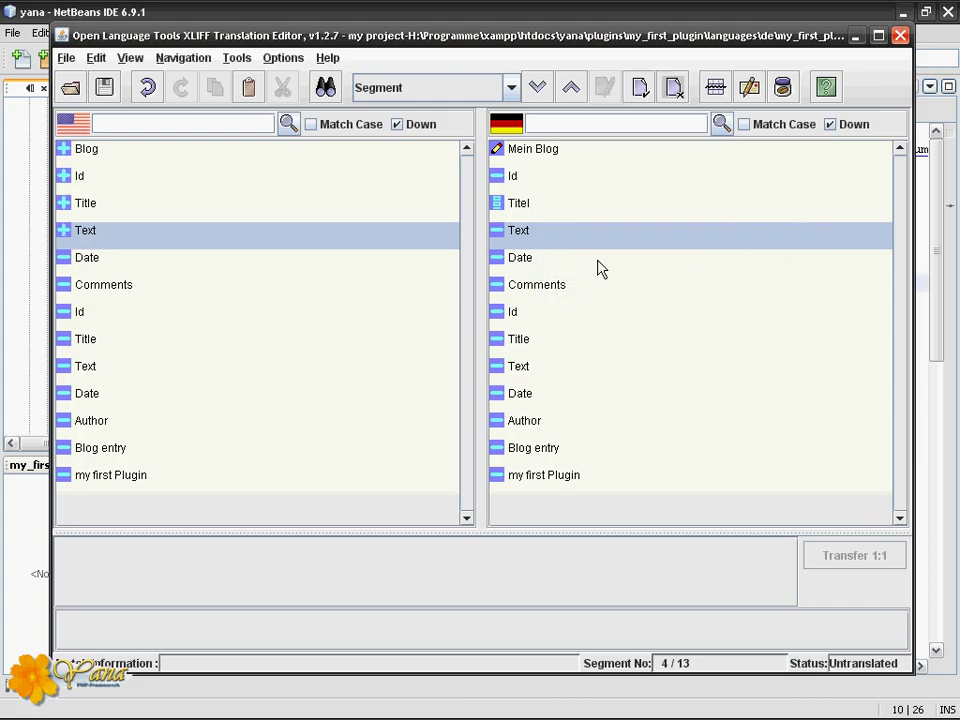
Change the German Date target to 'Datum' and bring up its segment options.
left_click(544, 257)
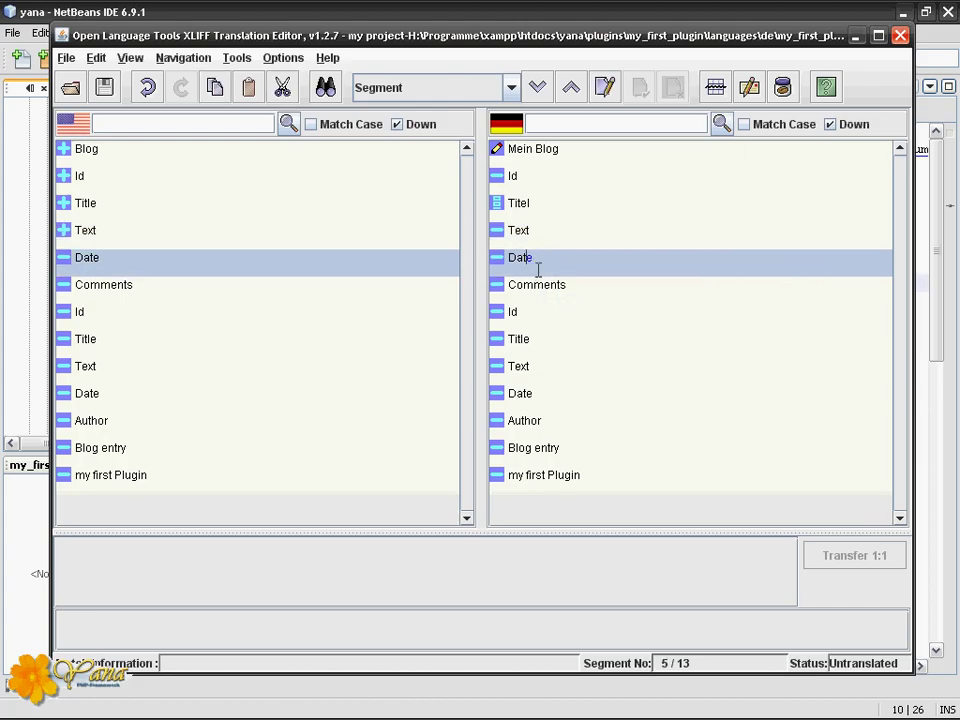
key("Delete")
type("um")
right_click(538, 270)
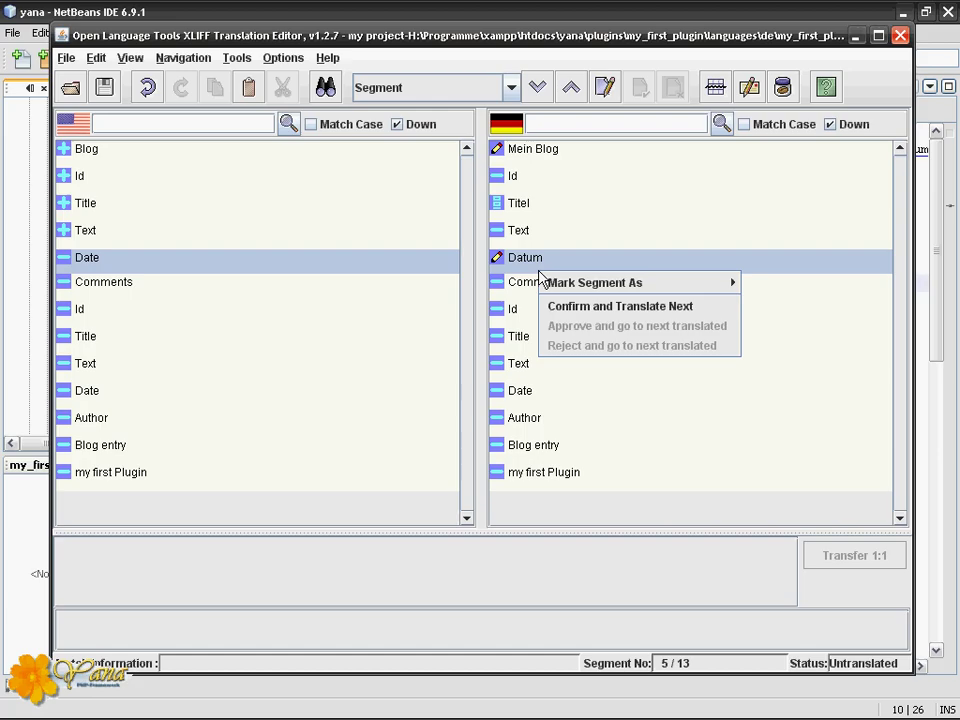
left_click(606, 87)
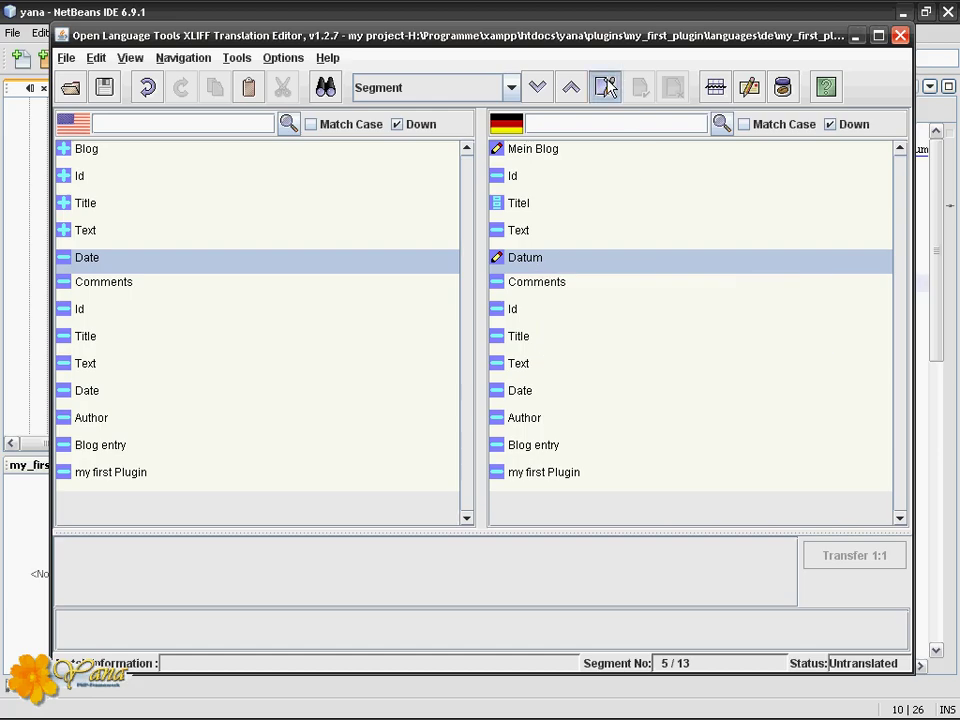
right_click(542, 262)
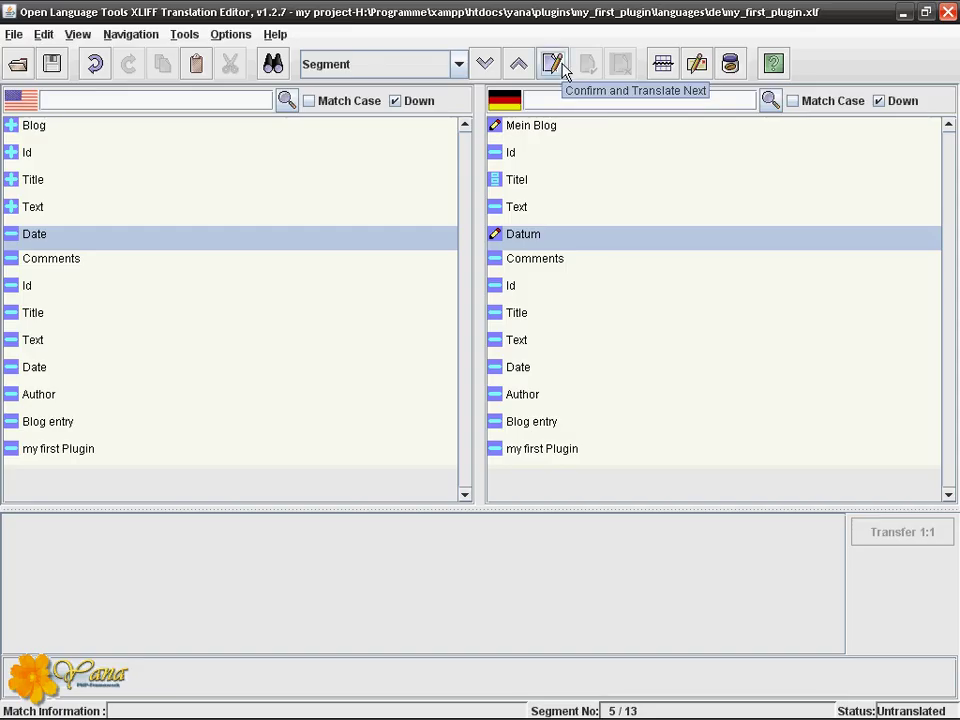
Confirm Datum and translate Comments as 'Kommentare'.
left_click(558, 66)
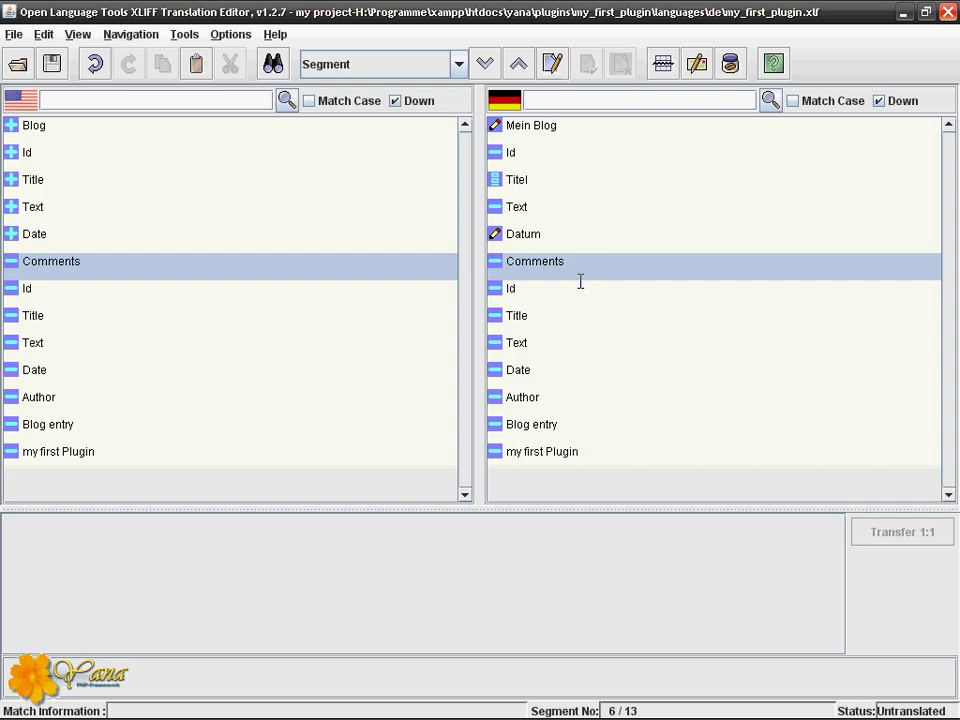
left_click(538, 260)
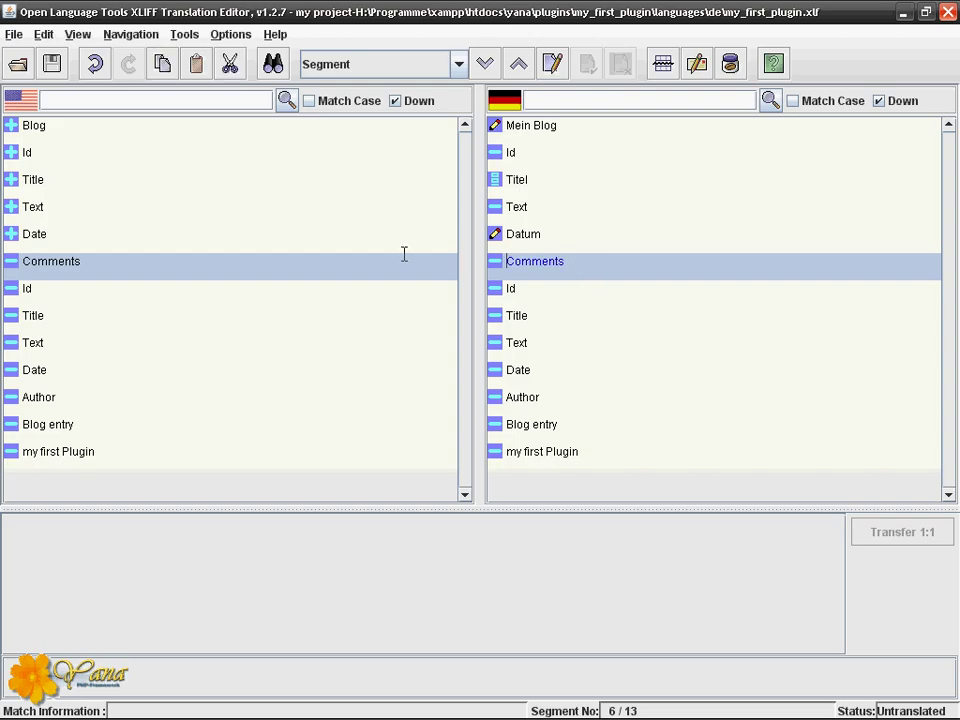
type("Komm")
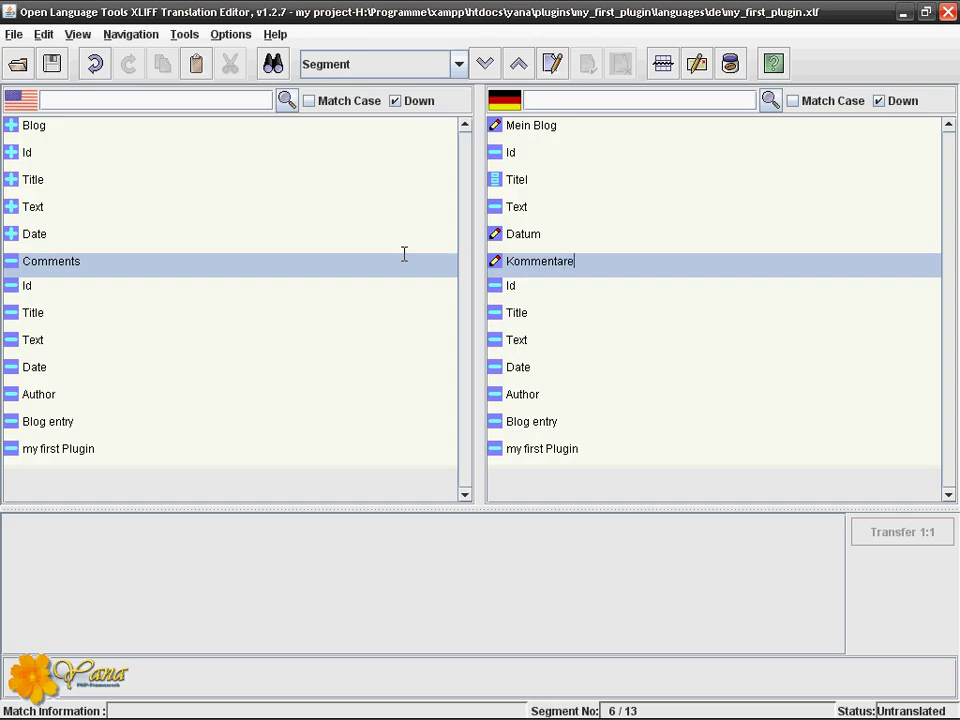
type("entare")
left_click(552, 63)
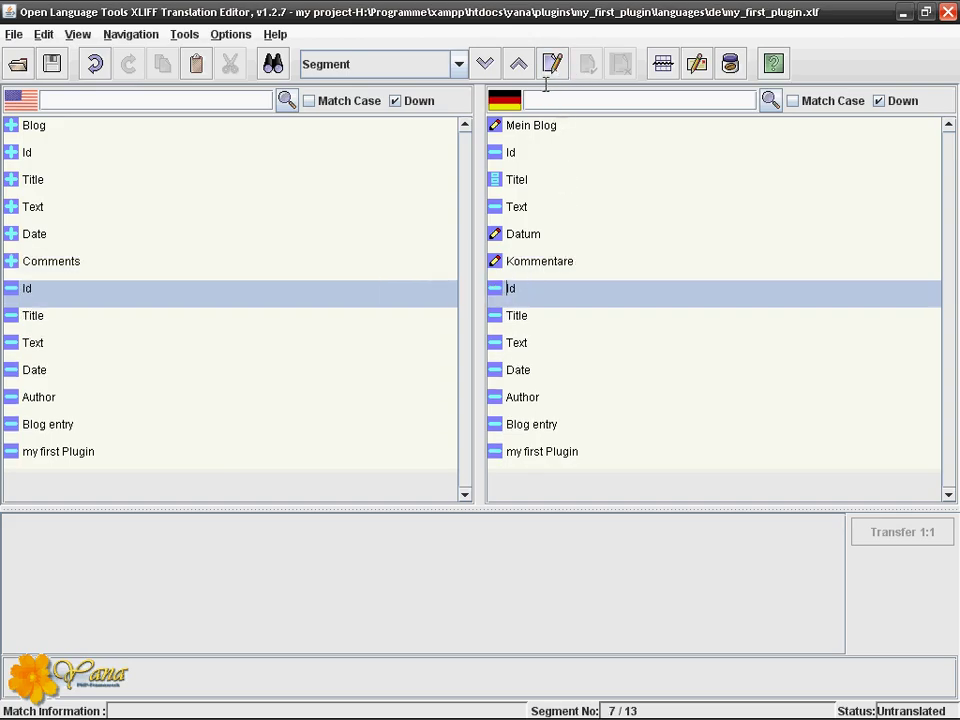
Advance to the Author segment and change its German target to 'Autor'.
left_click(484, 64)
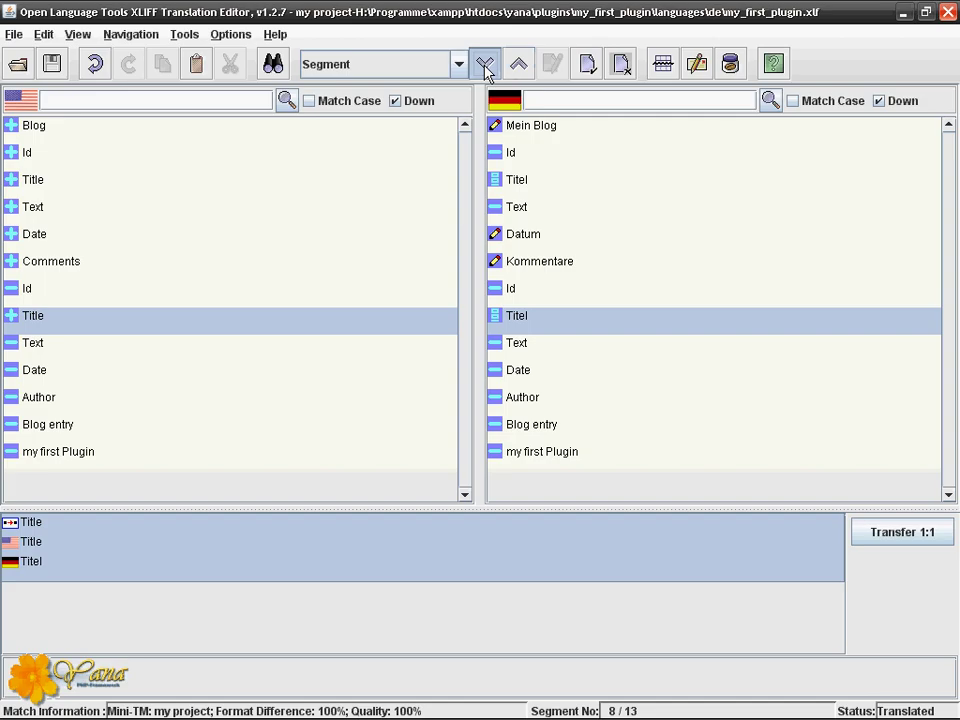
left_click(486, 66)
left_click(486, 66)
left_click(486, 66)
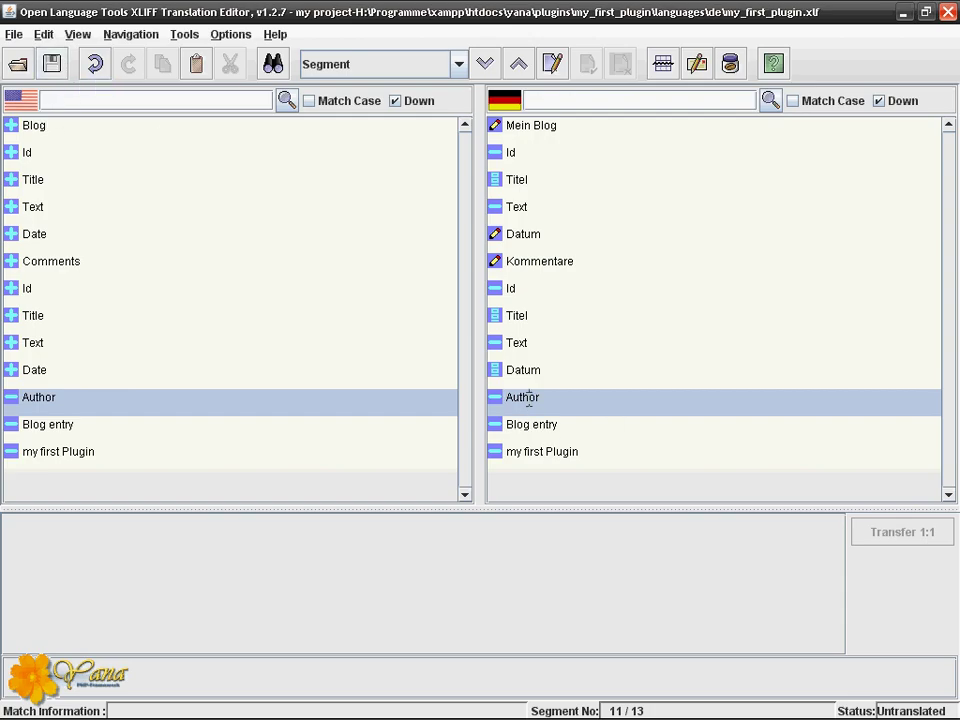
key("BackSpace")
key("Return")
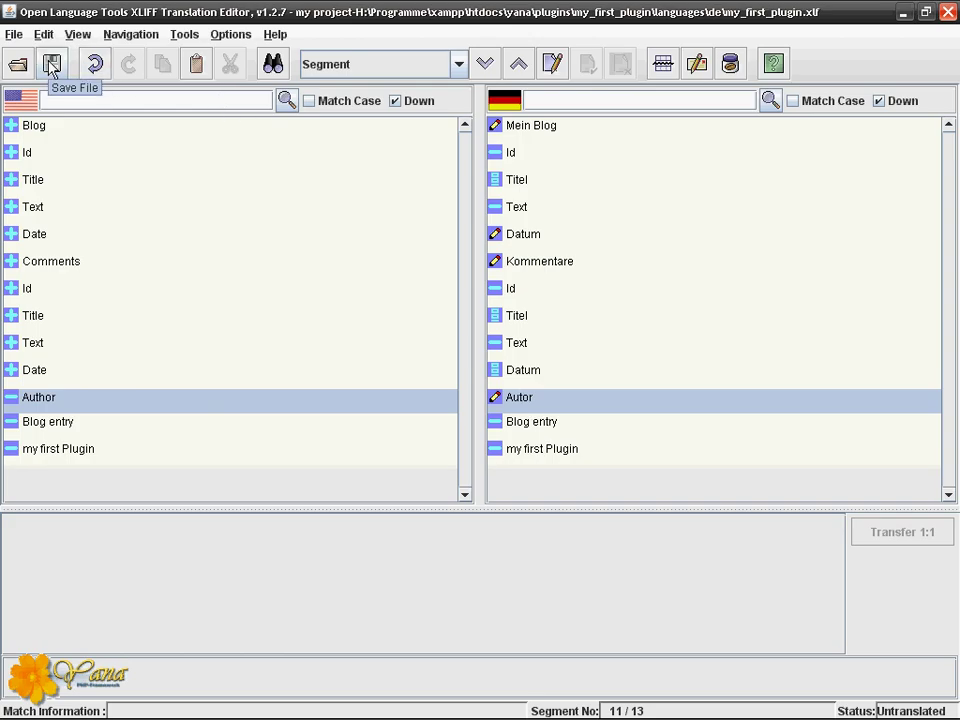
Save the German translation file and switch to the blog page in Firefox.
left_click(52, 64)
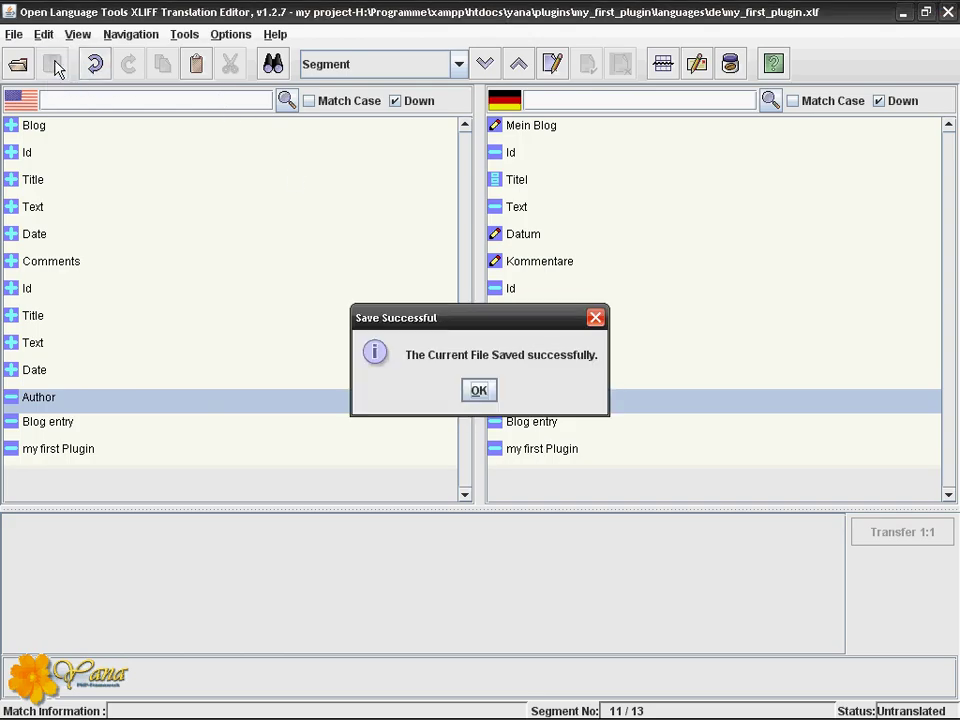
left_click(477, 392)
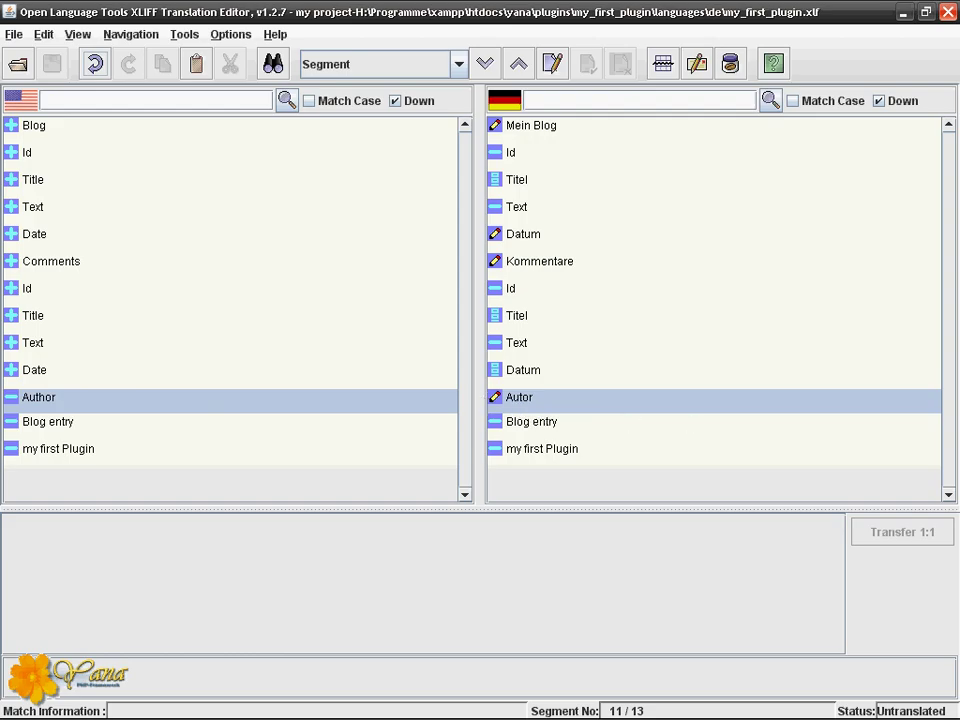
key("alt+Tab")
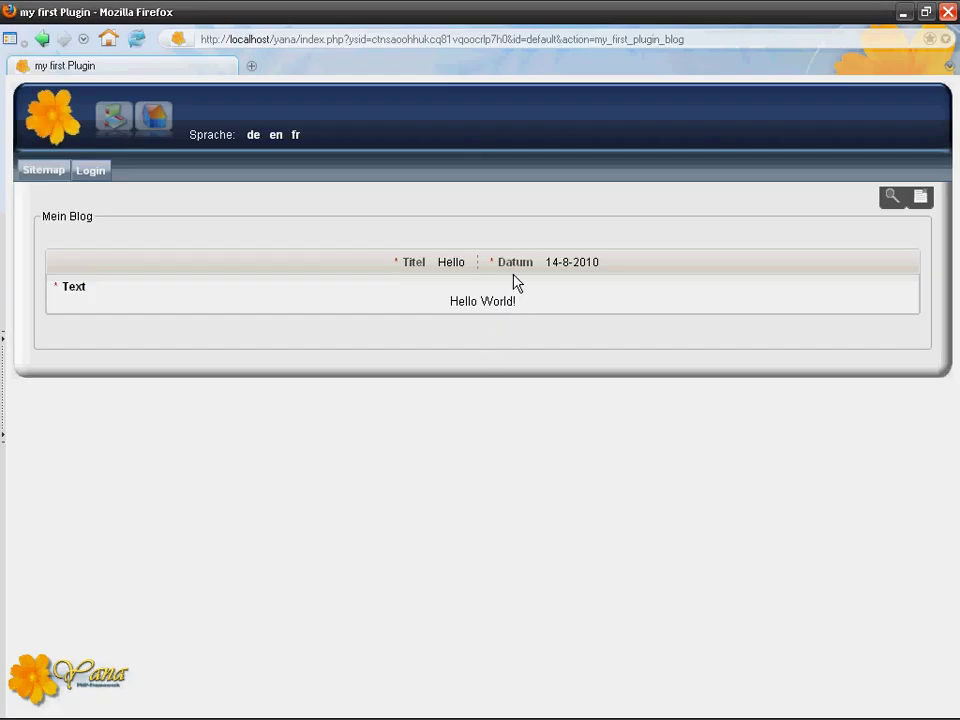
mouse_move(534, 270)
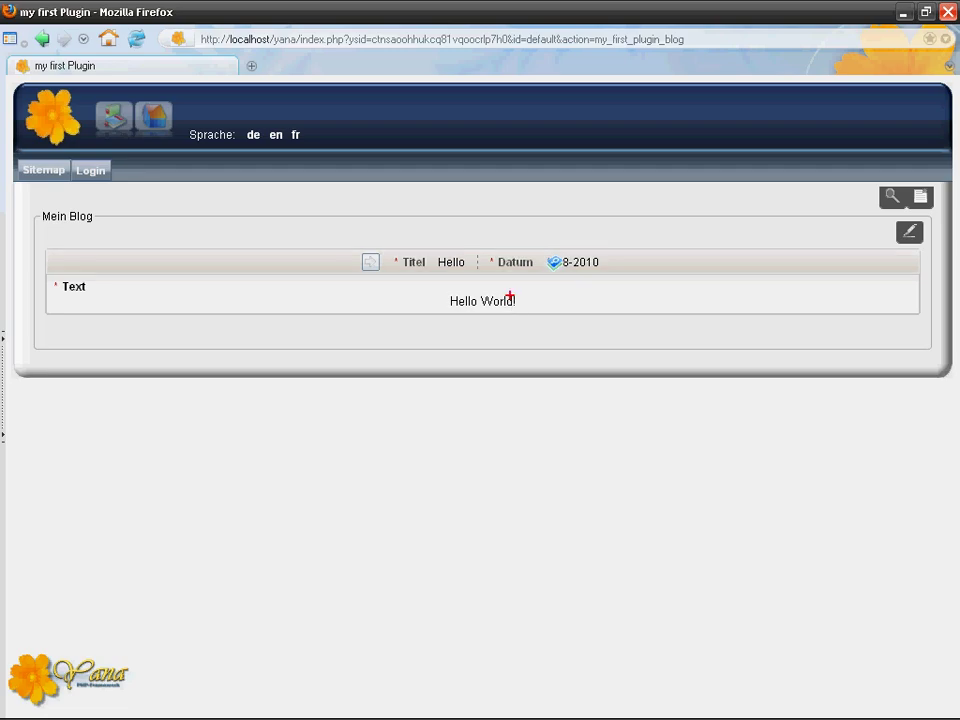
mouse_move(506, 270)
left_mouse_down()
mouse_move(540, 268)
mouse_move(502, 254)
left_mouse_up()
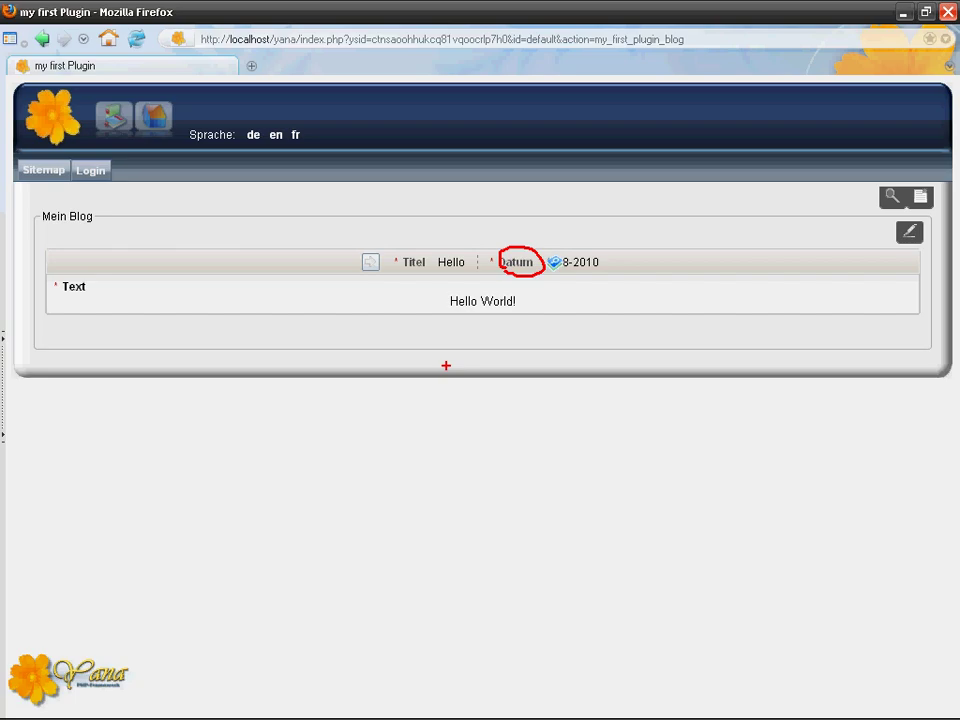
key("Escape")
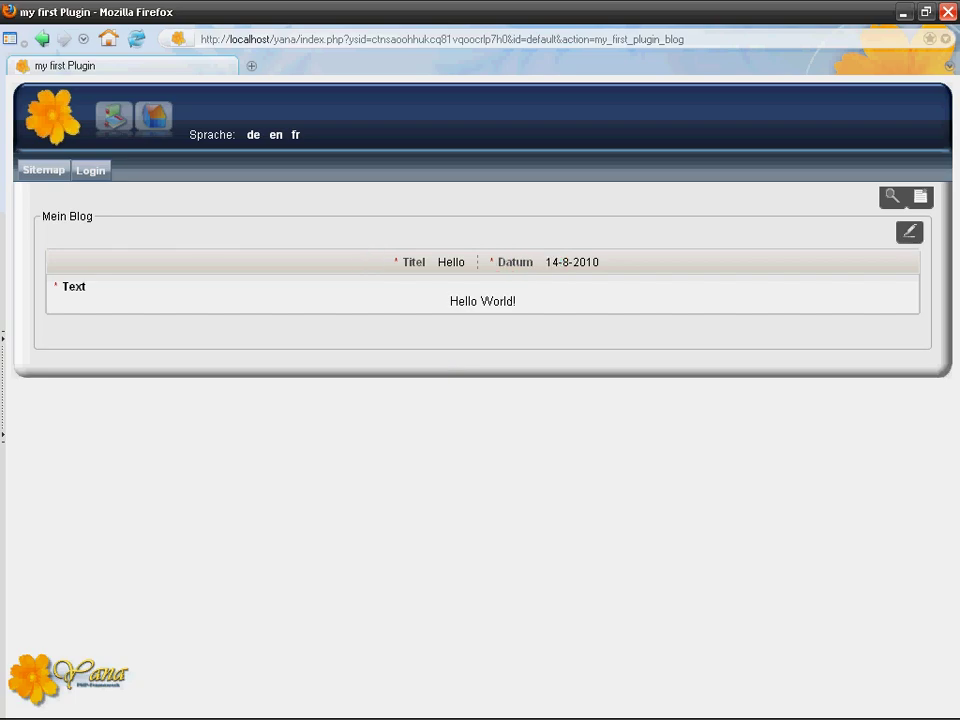
mouse_move(100, 208)
left_mouse_down()
mouse_move(38, 214)
mouse_move(94, 232)
left_mouse_up()
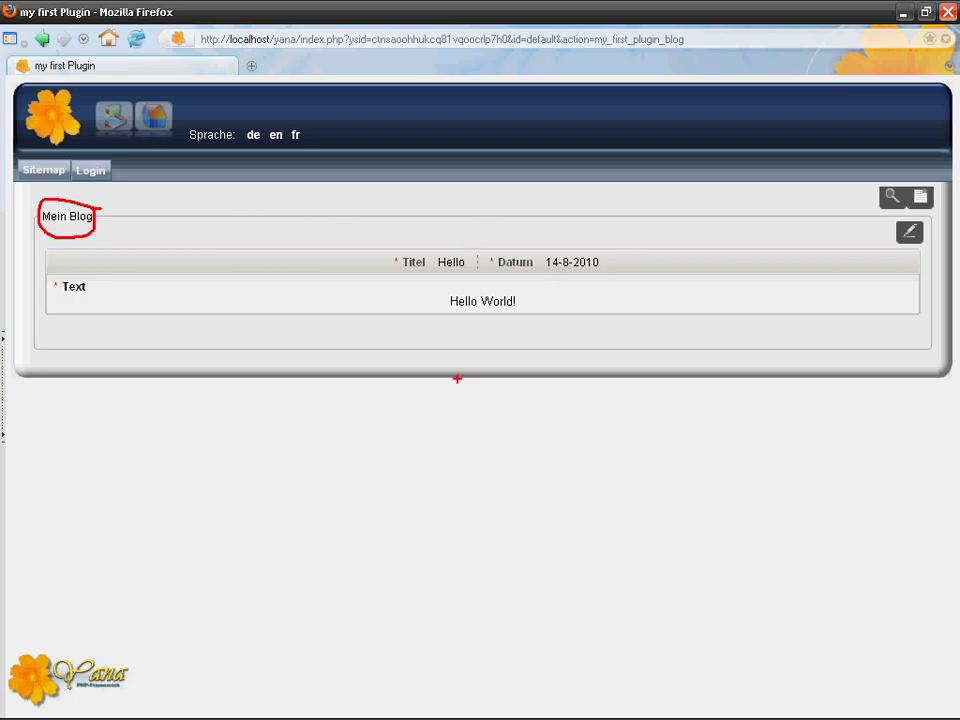
key("Escape")
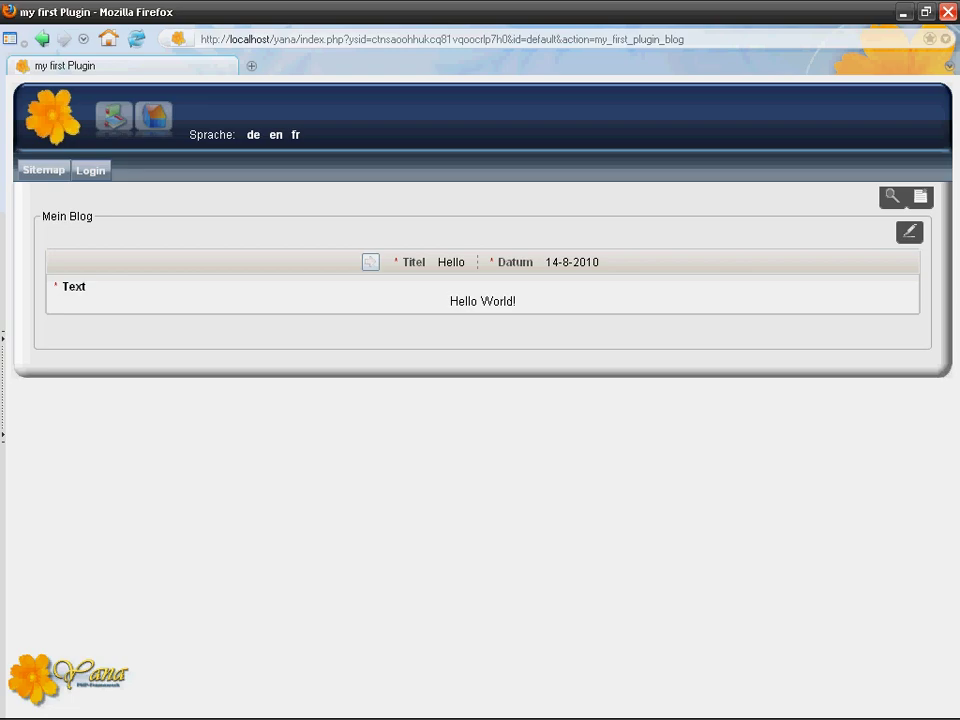